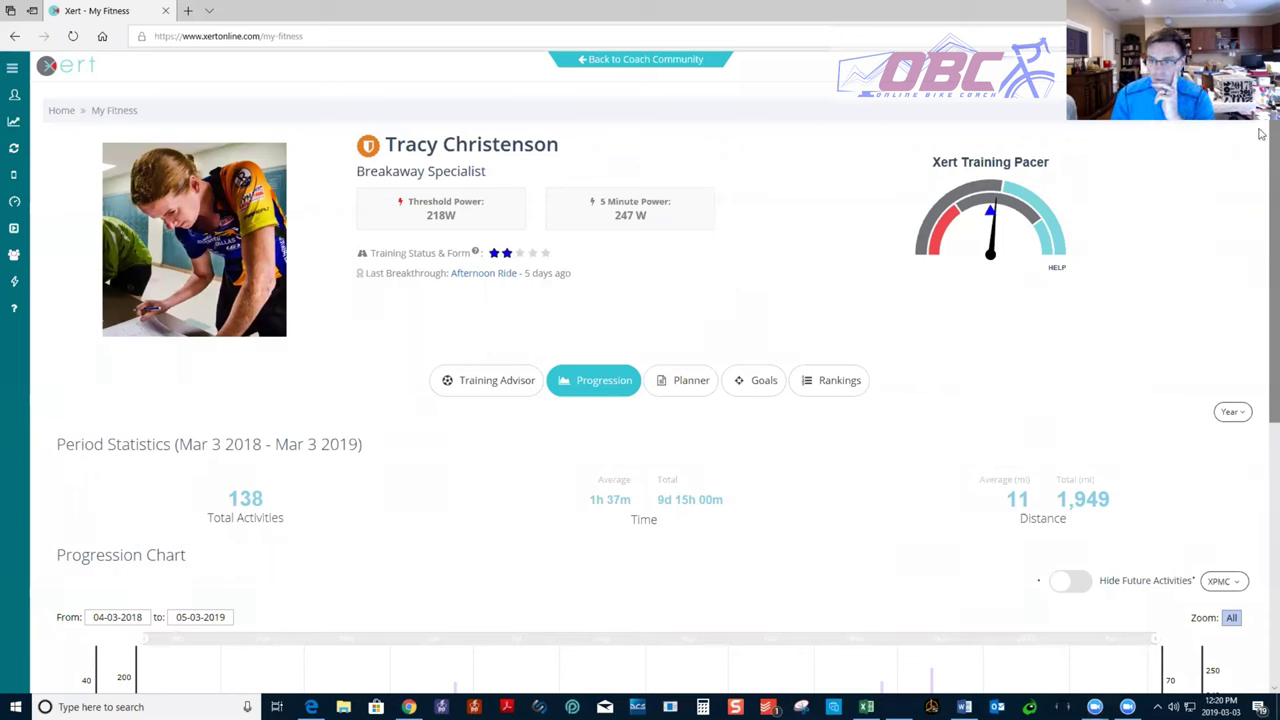
- Limit the athlete's period statistics and progression chart to 3 months
{"action": "left_click", "coordinate": [1204, 152]}
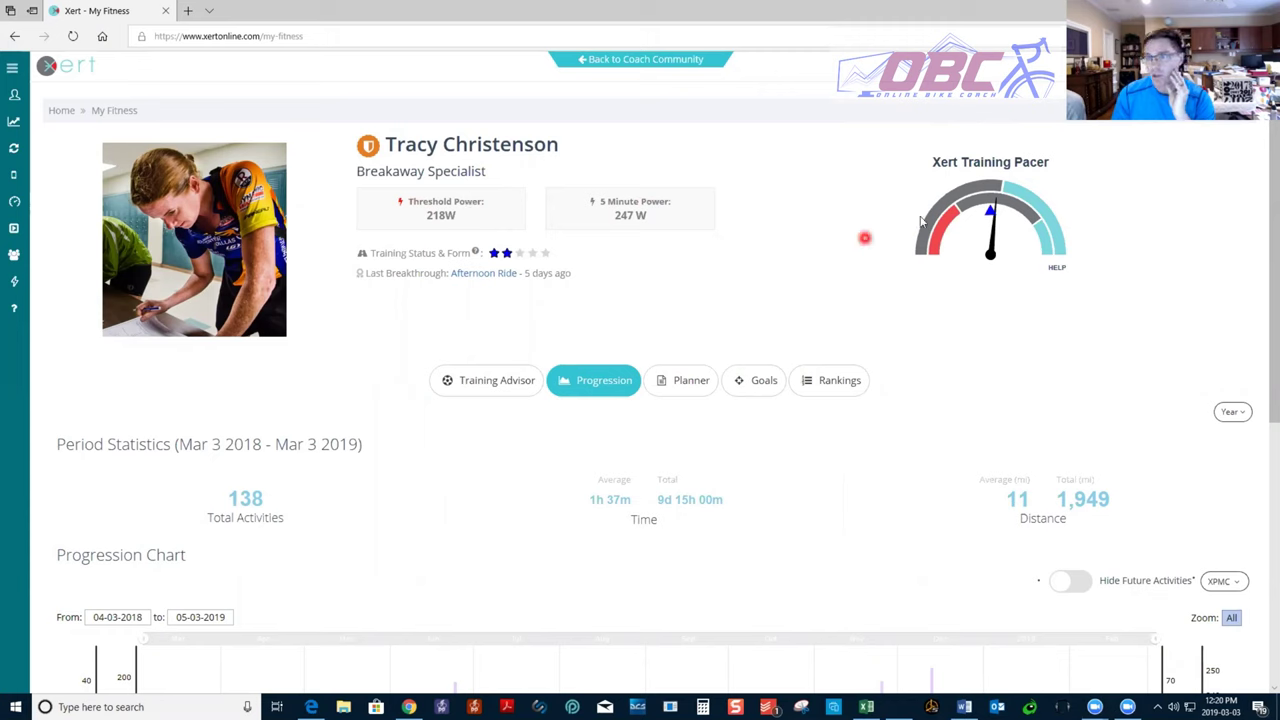
{"action": "mouse_move", "coordinate": [966, 215]}
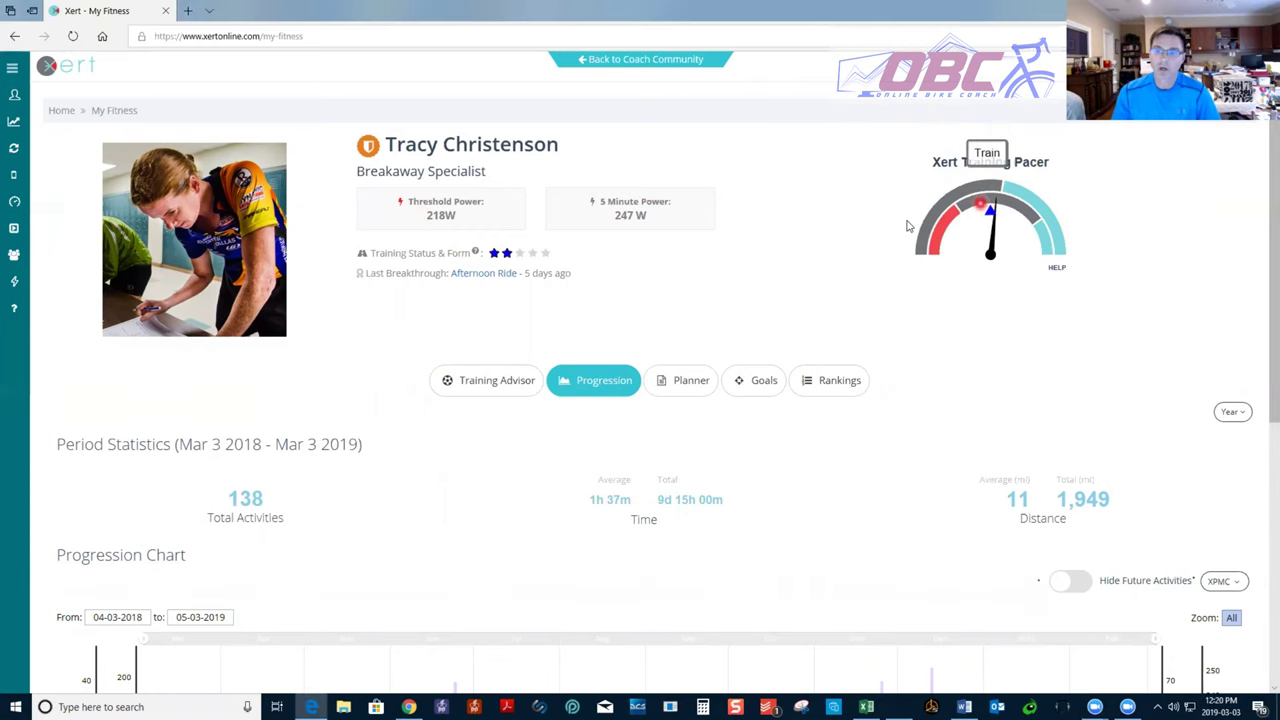
{"action": "scroll", "coordinate": [858, 220], "scroll_direction": "down", "scroll_amount": 3}
{"action": "scroll", "coordinate": [840, 230], "scroll_direction": "up", "scroll_amount": 3}
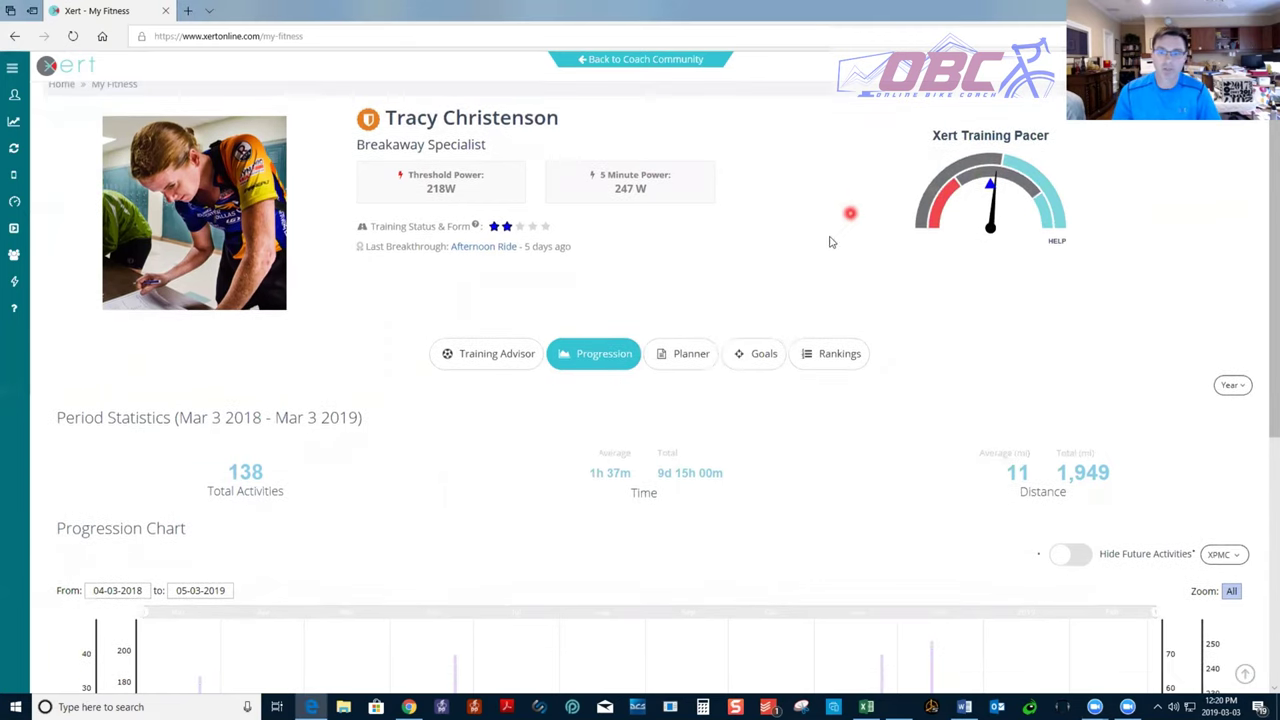
{"action": "scroll", "coordinate": [829, 240], "scroll_direction": "down", "scroll_amount": 5}
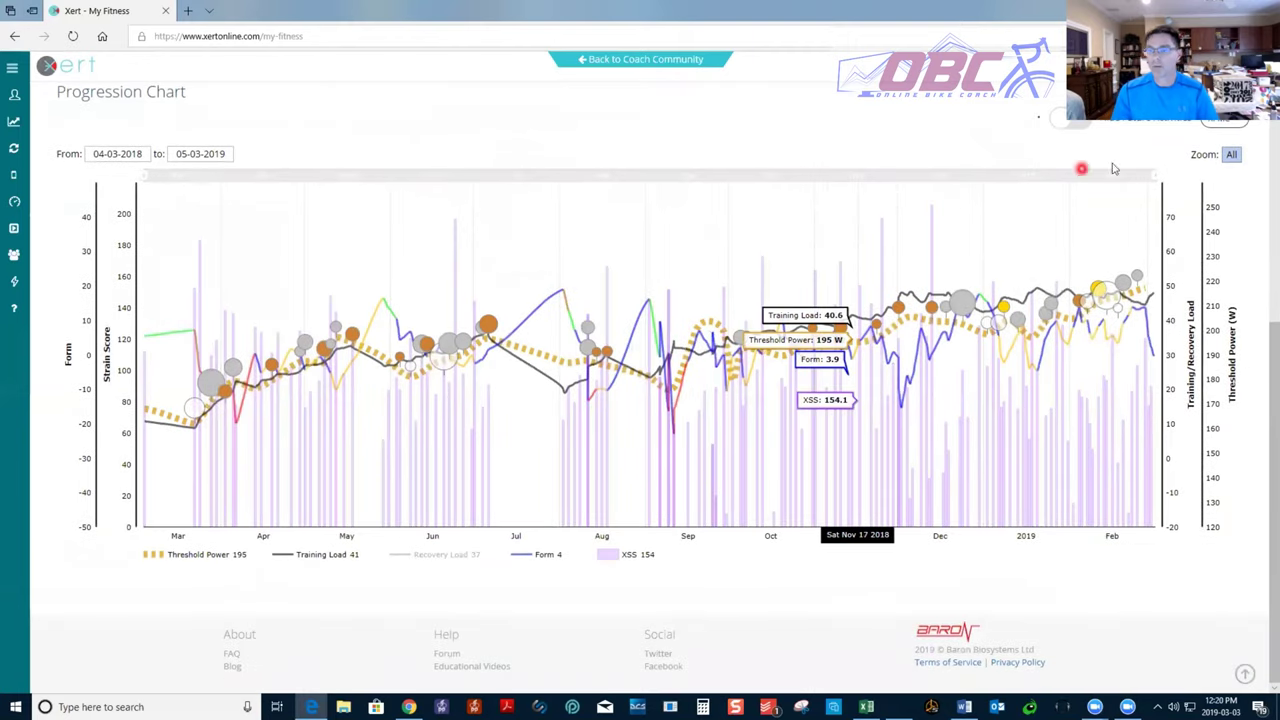
{"action": "scroll", "coordinate": [1215, 250], "scroll_direction": "up", "scroll_amount": 2}
{"action": "scroll", "coordinate": [1221, 257], "scroll_direction": "up", "scroll_amount": 1}
{"action": "left_click", "coordinate": [1232, 237]}
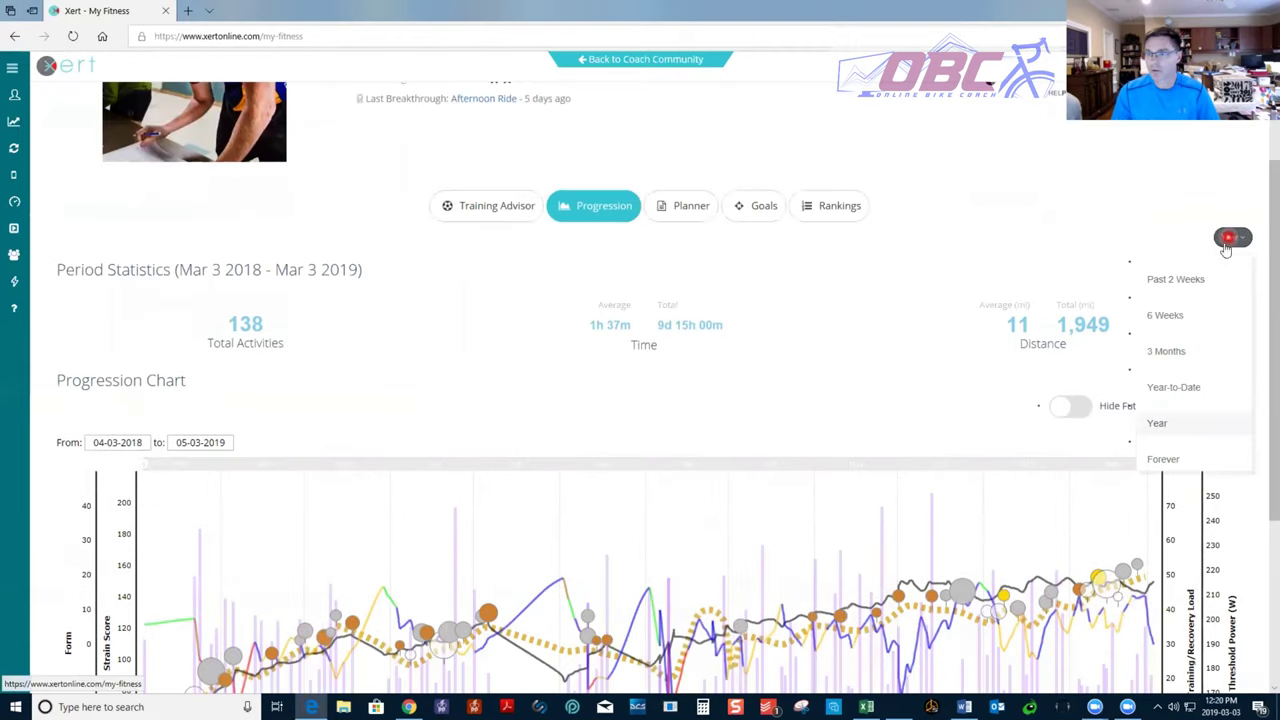
{"action": "left_click", "coordinate": [1163, 351]}
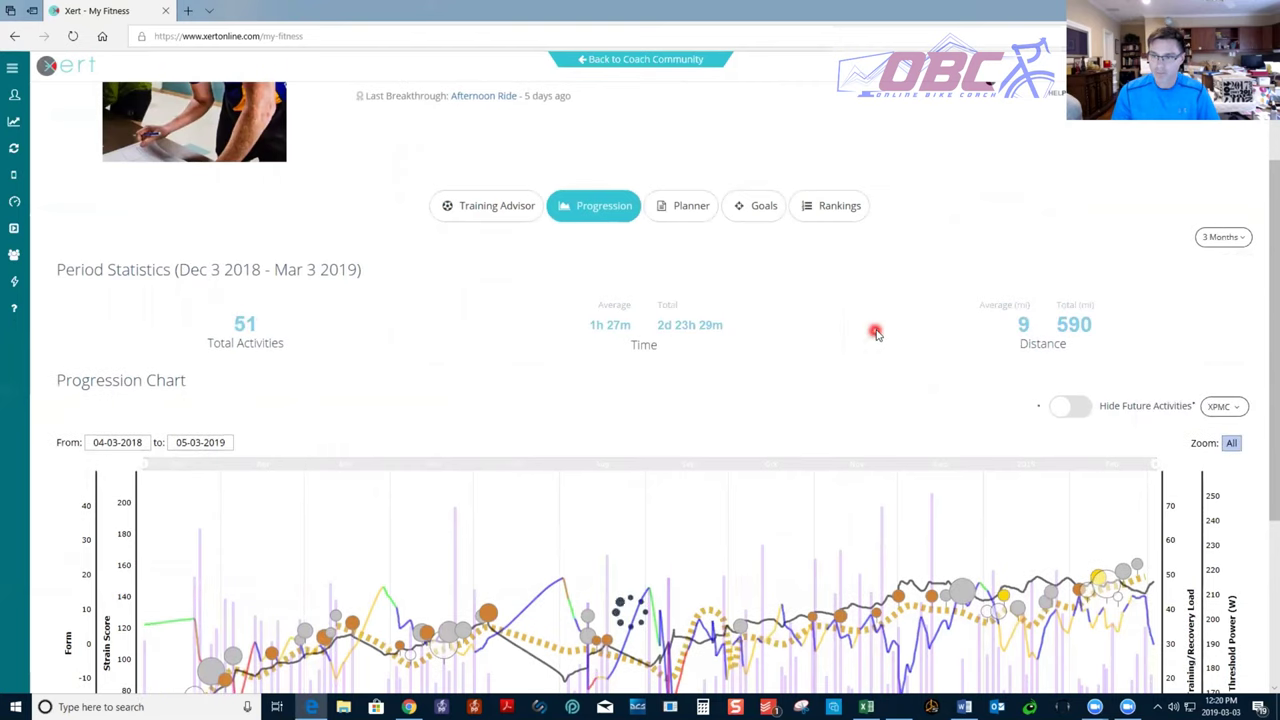
- Review the three-month XPMC progression chart and switch it to the Fitness Signatures view
{"action": "scroll", "coordinate": [874, 333], "scroll_direction": "down", "scroll_amount": 3}
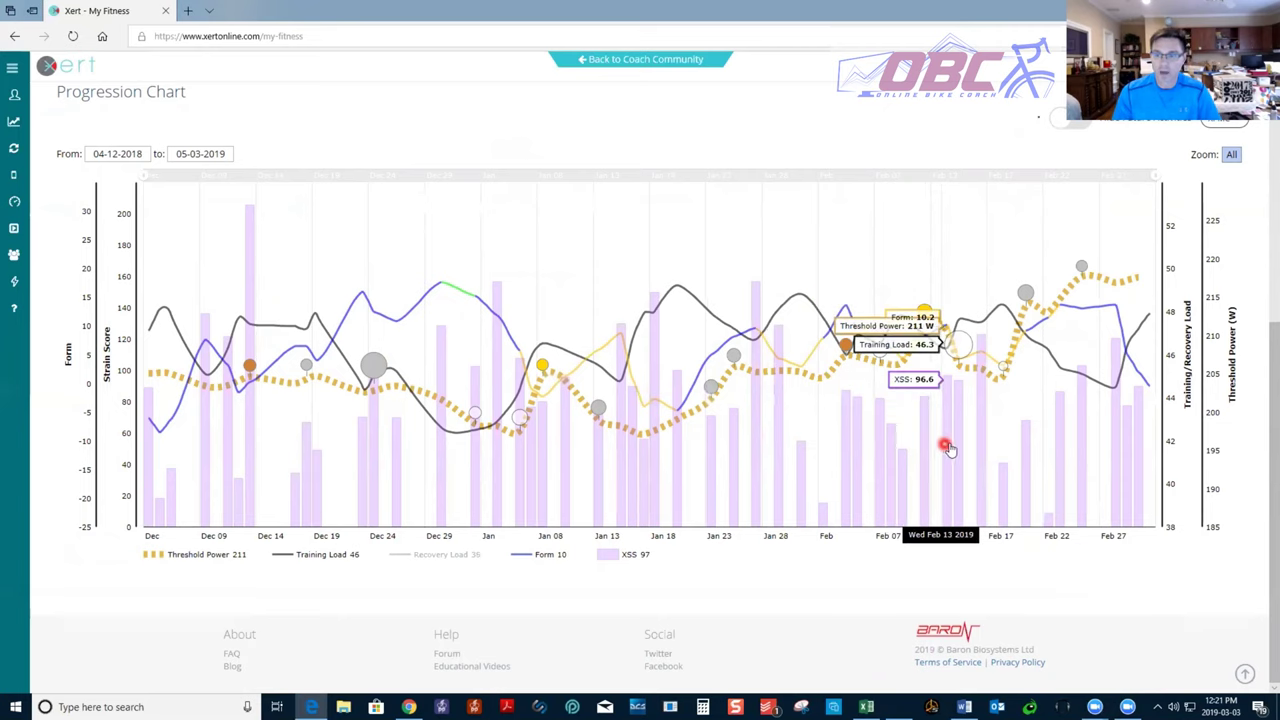
{"action": "mouse_move", "coordinate": [997, 318]}
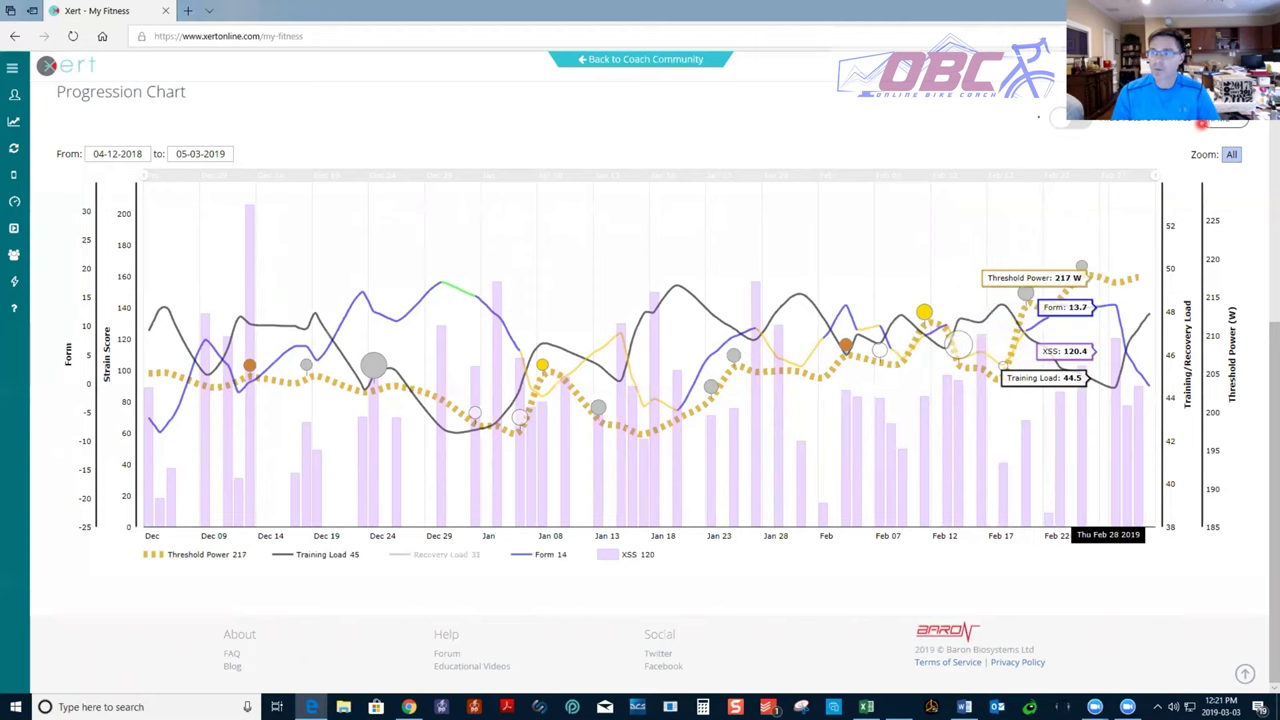
{"action": "left_click", "coordinate": [1225, 118]}
{"action": "left_click", "coordinate": [1181, 270]}
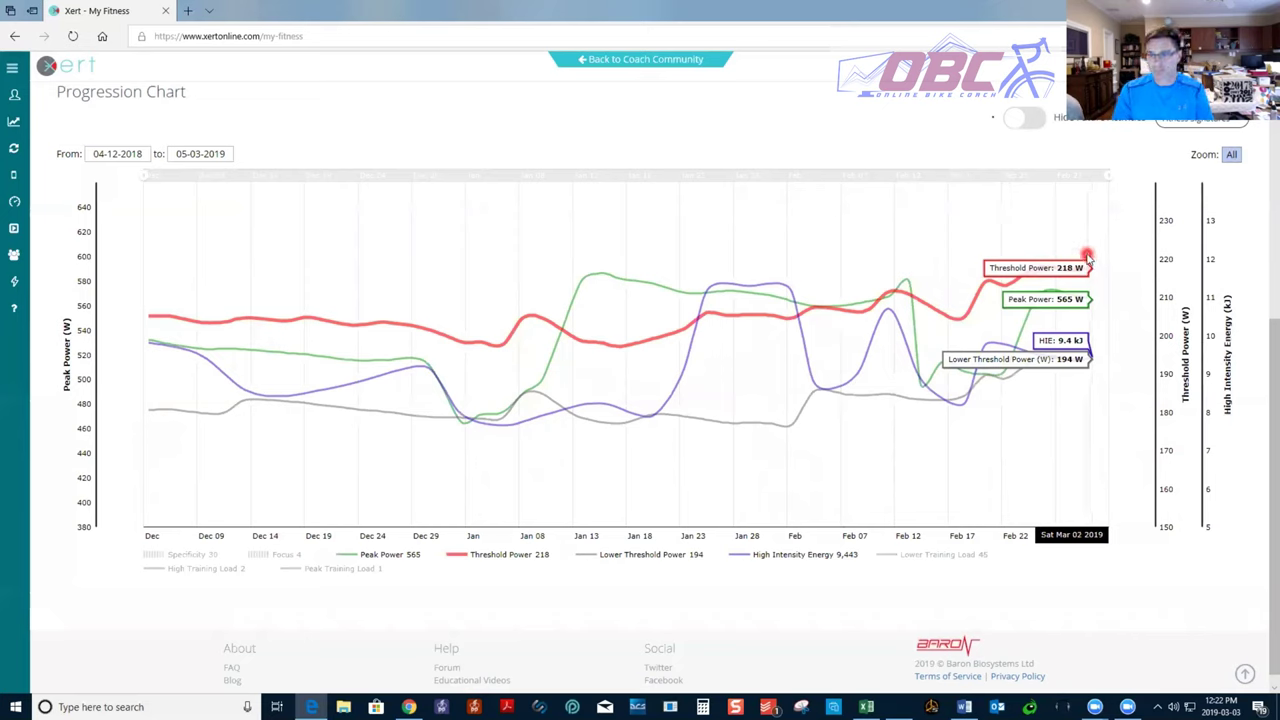
- Show the progression chart's Stress view, followed by its Strain view
{"action": "left_click", "coordinate": [1039, 214]}
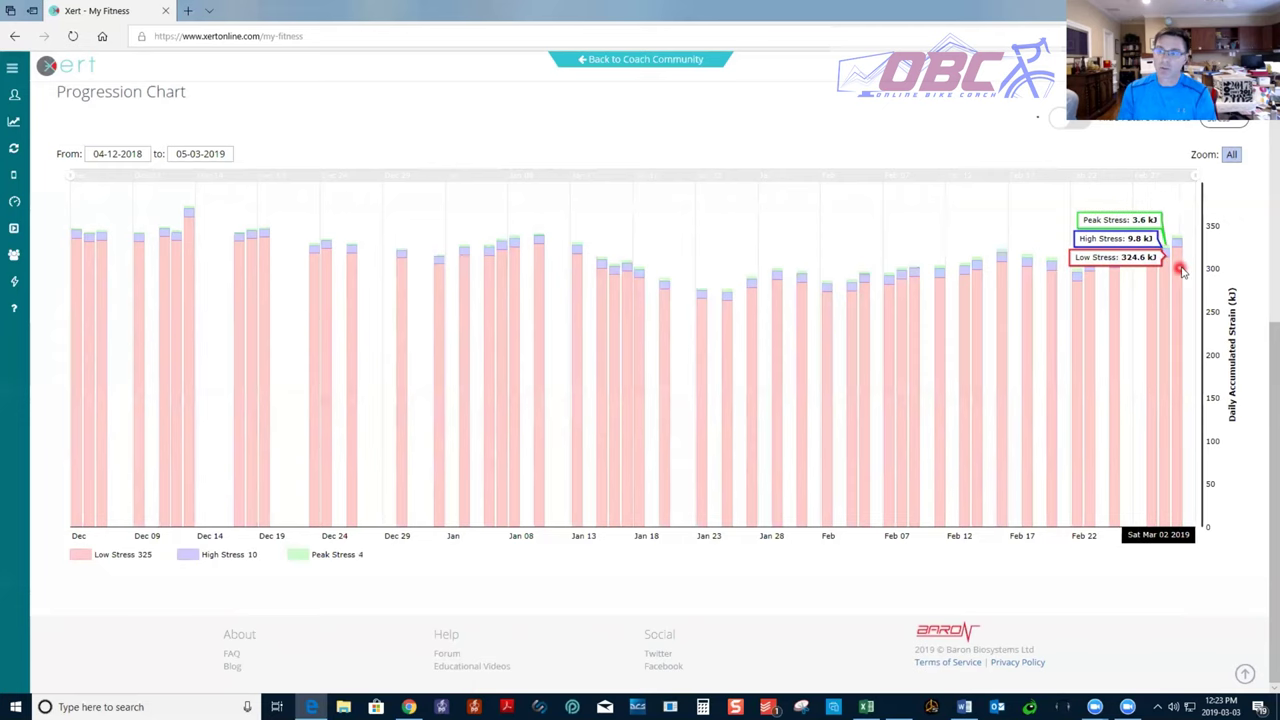
{"action": "left_click", "coordinate": [1226, 124]}
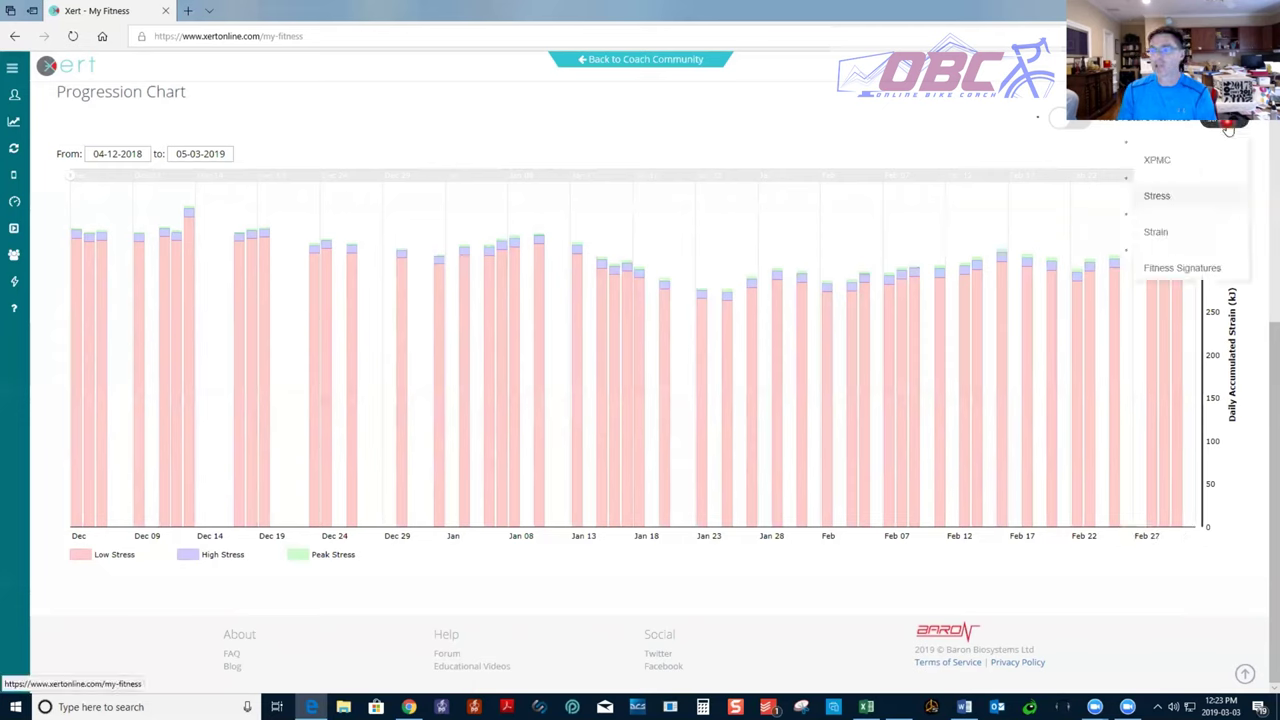
{"action": "left_click", "coordinate": [1180, 230]}
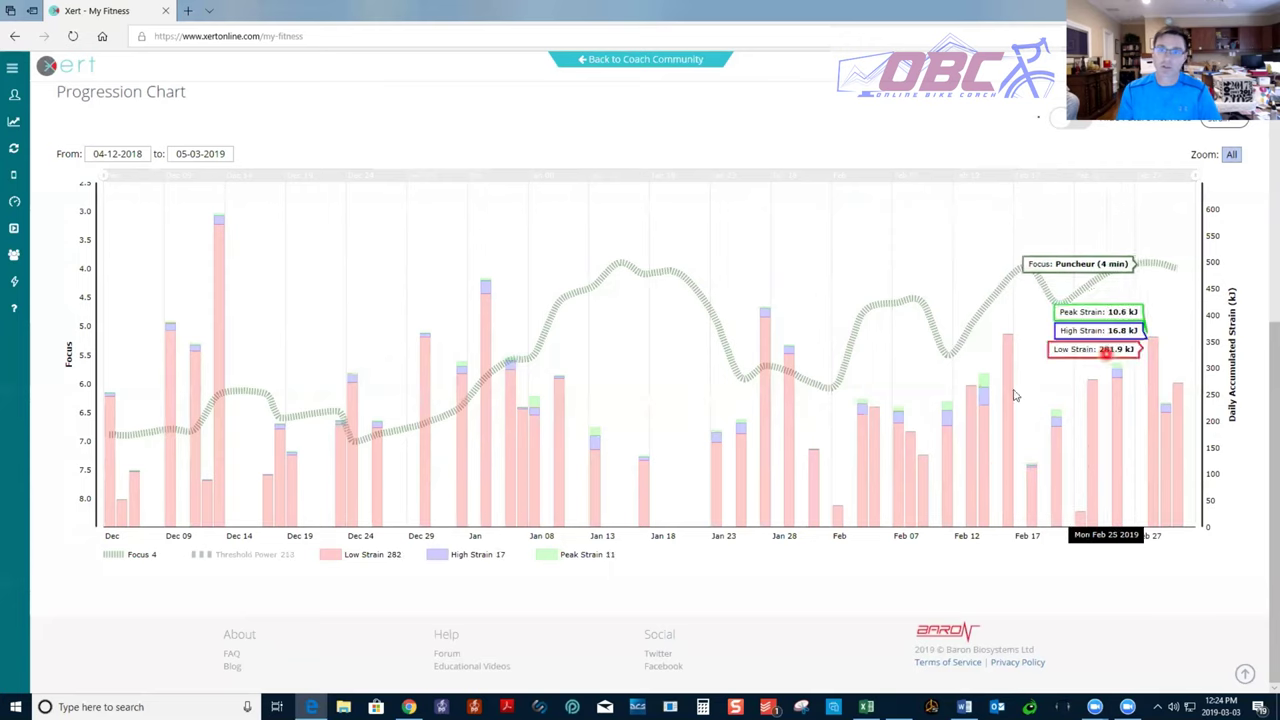
- Open the Fitness Planner's Weekly Stats and page back to the previous block of weeks
{"action": "scroll", "coordinate": [749, 397], "scroll_direction": "up", "scroll_amount": 5}
{"action": "left_click", "coordinate": [683, 382]}
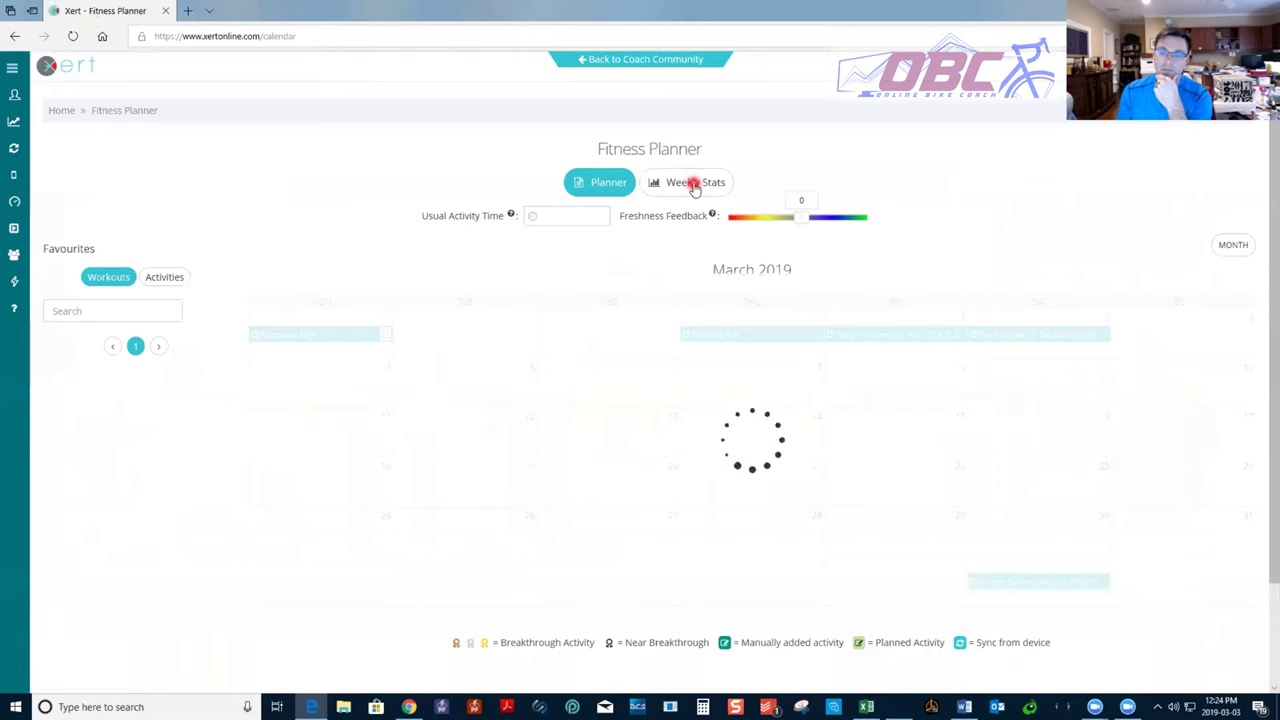
{"action": "left_click", "coordinate": [694, 184]}
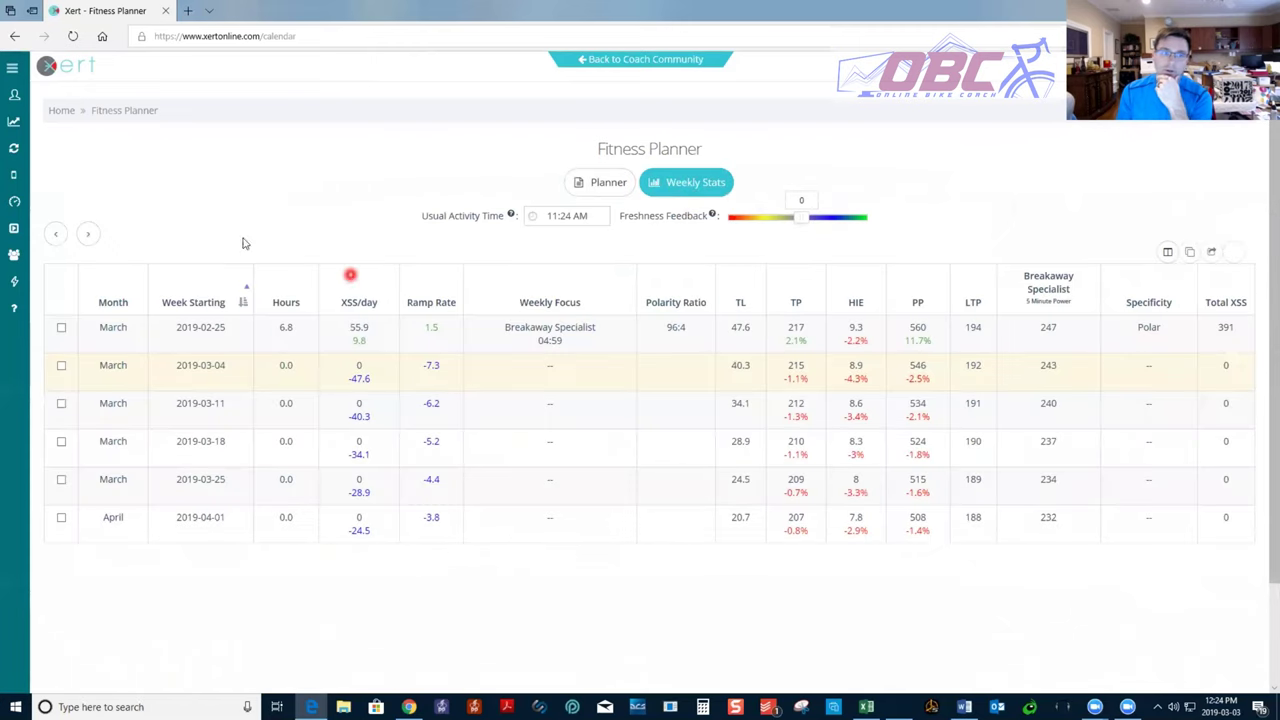
{"action": "left_click", "coordinate": [55, 234]}
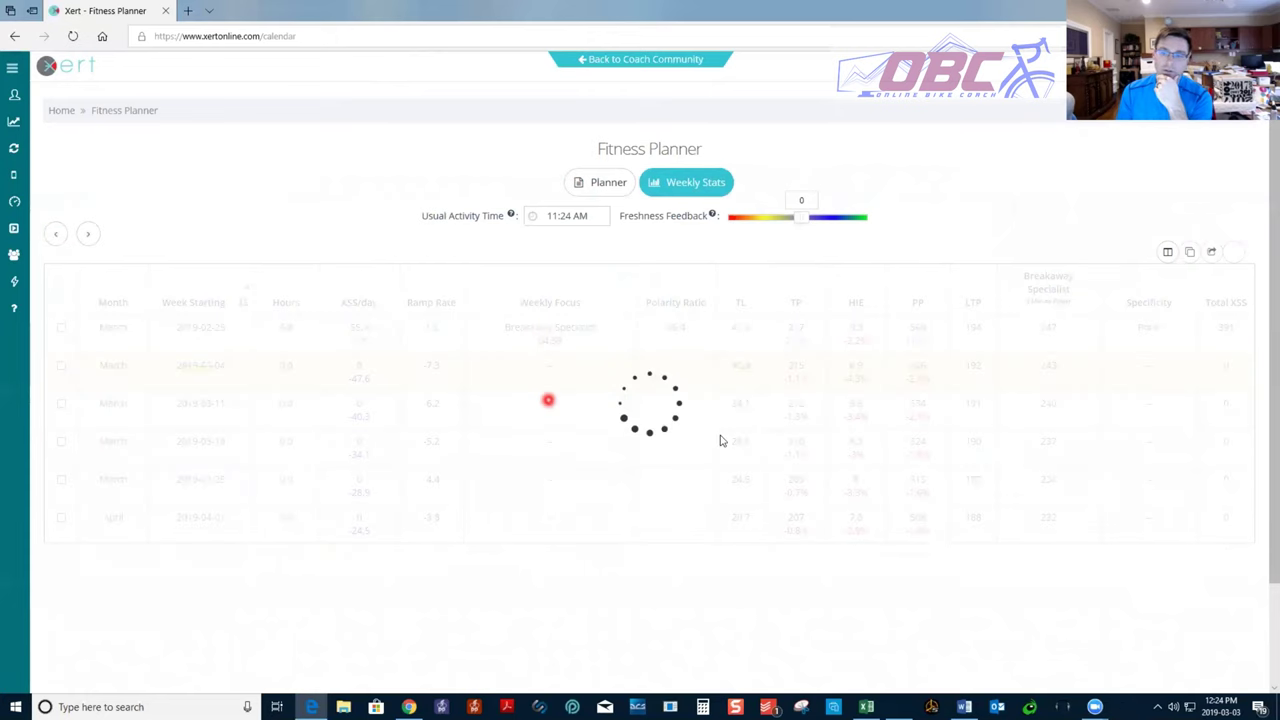
{"action": "key", "text": "alt+Tab"}
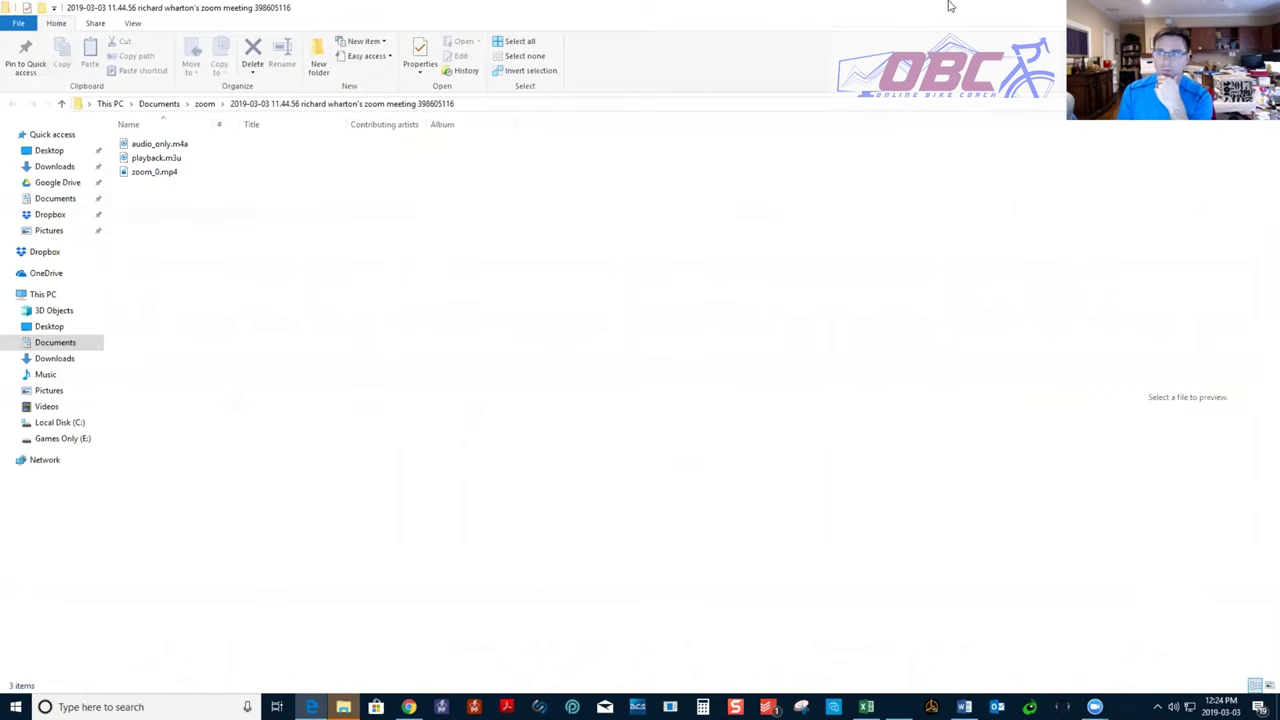
{"action": "key", "text": "alt+Tab"}
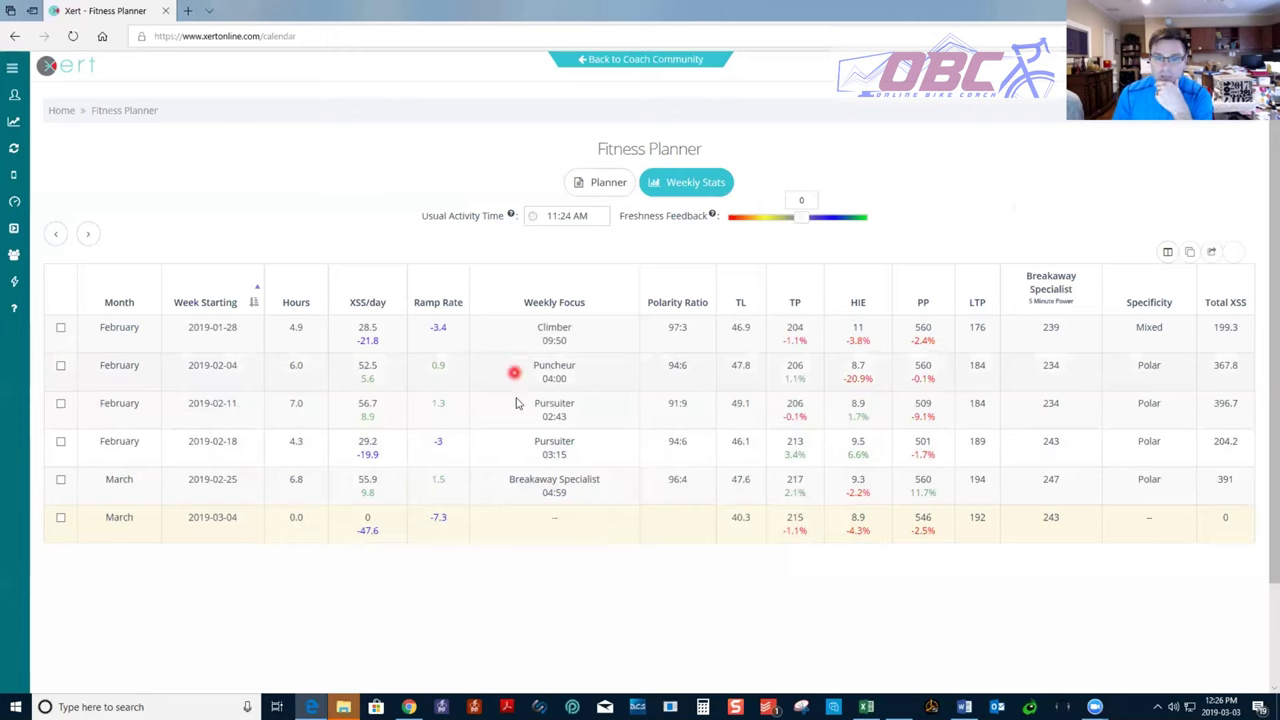
- Return to the My Fitness progression page and try to switch the chart to XPMC
{"action": "left_click", "coordinate": [14, 37]}
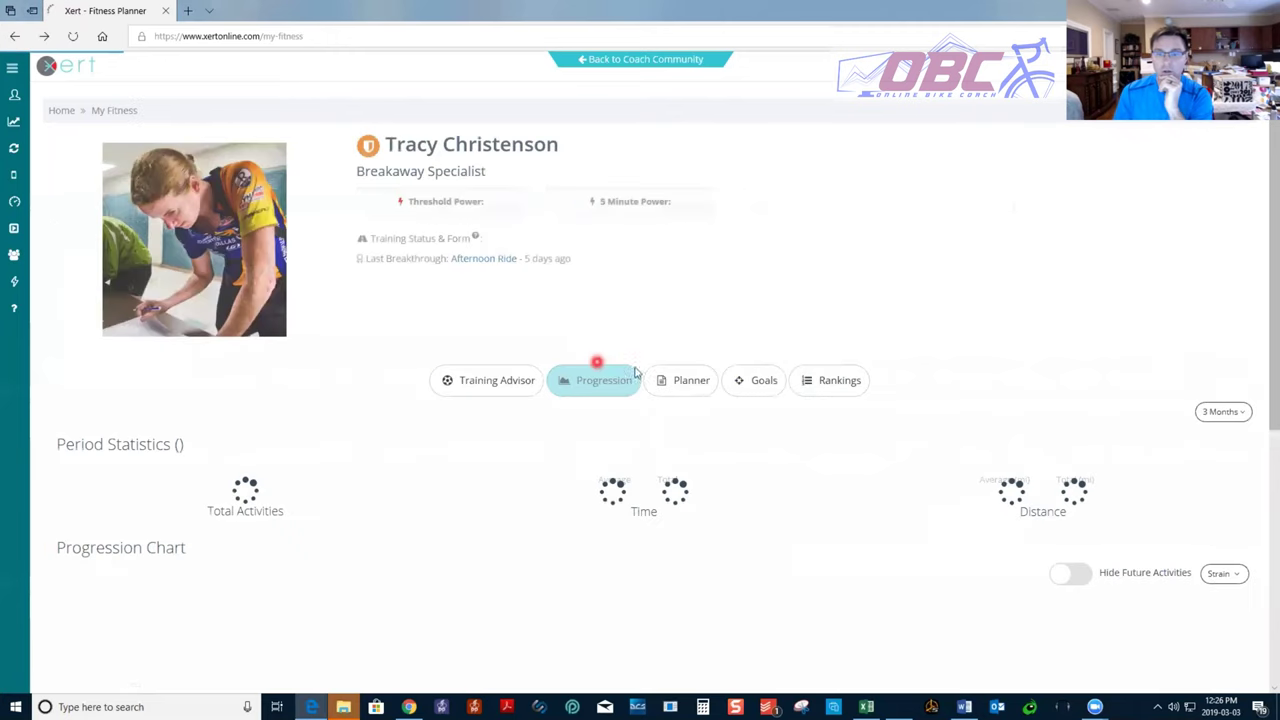
{"action": "scroll", "coordinate": [763, 428], "scroll_direction": "down", "scroll_amount": 3}
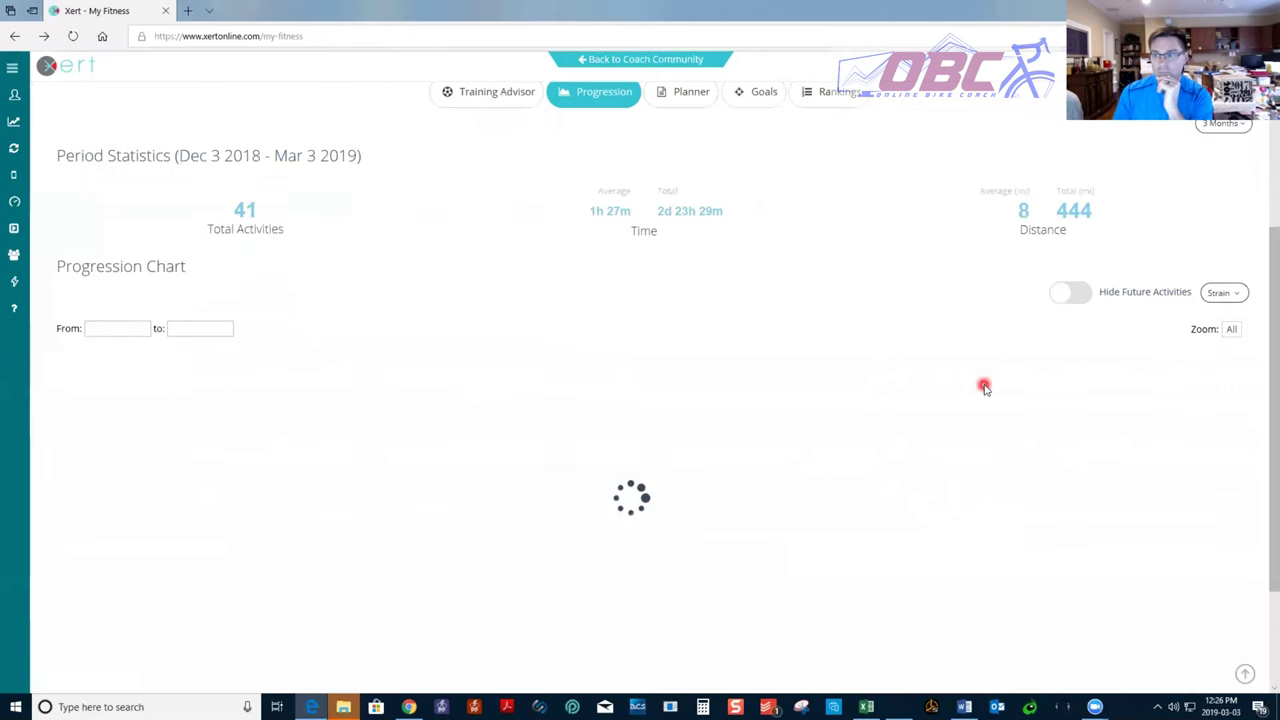
{"action": "left_click", "coordinate": [1220, 292]}
{"action": "scroll", "coordinate": [1079, 397], "scroll_direction": "down", "scroll_amount": 2}
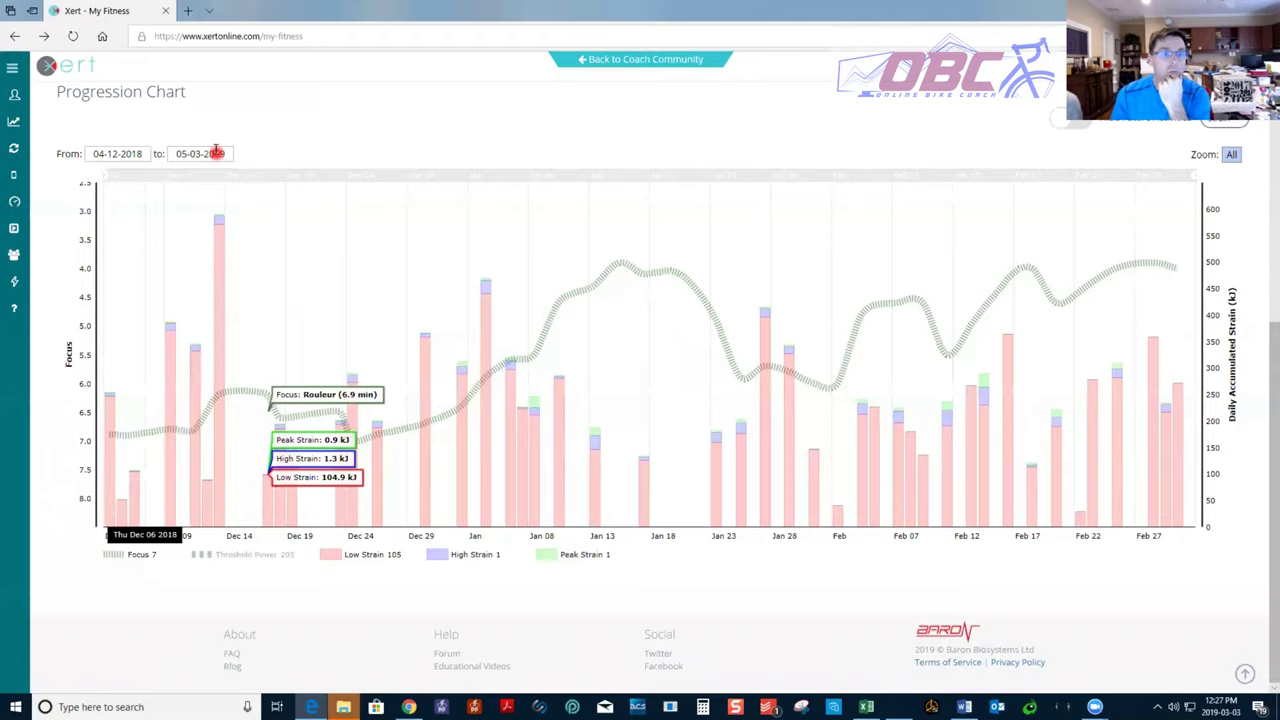
{"action": "scroll", "coordinate": [65, 160], "scroll_direction": "up", "scroll_amount": 5}
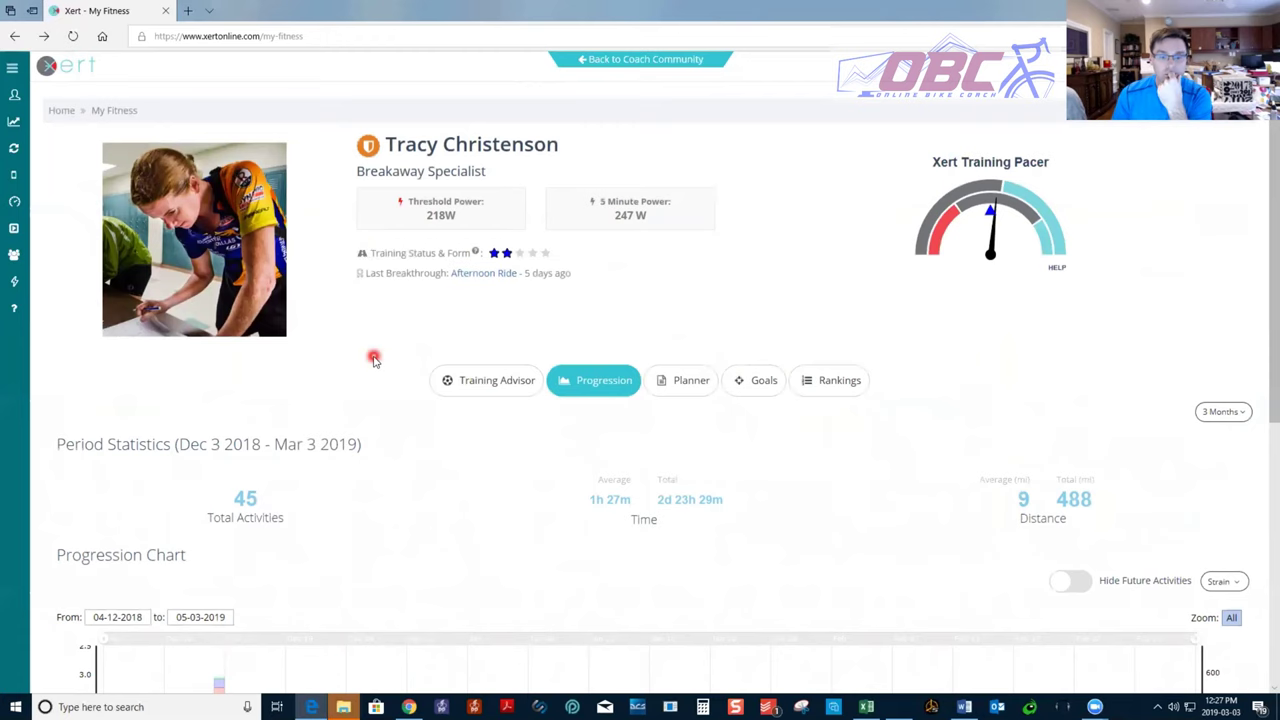
{"action": "scroll", "coordinate": [371, 357], "scroll_direction": "down", "scroll_amount": 5}
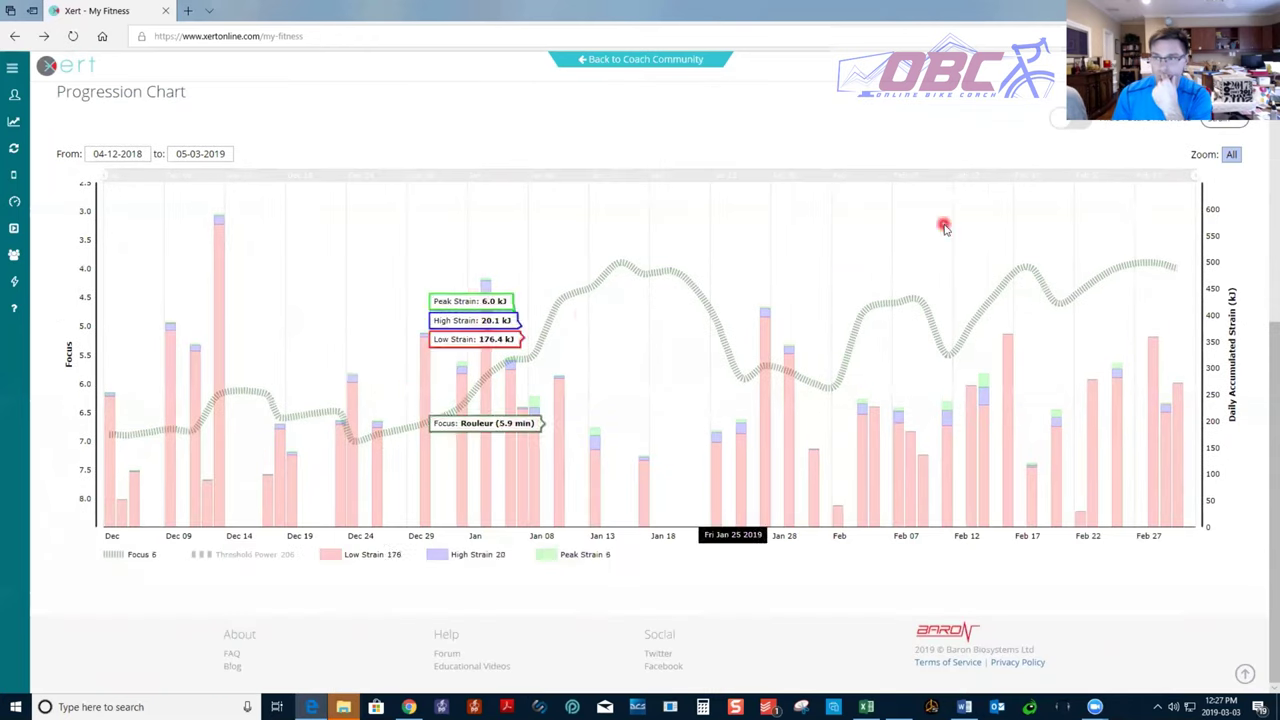
{"action": "left_click", "coordinate": [1231, 128]}
{"action": "left_click", "coordinate": [1159, 148]}
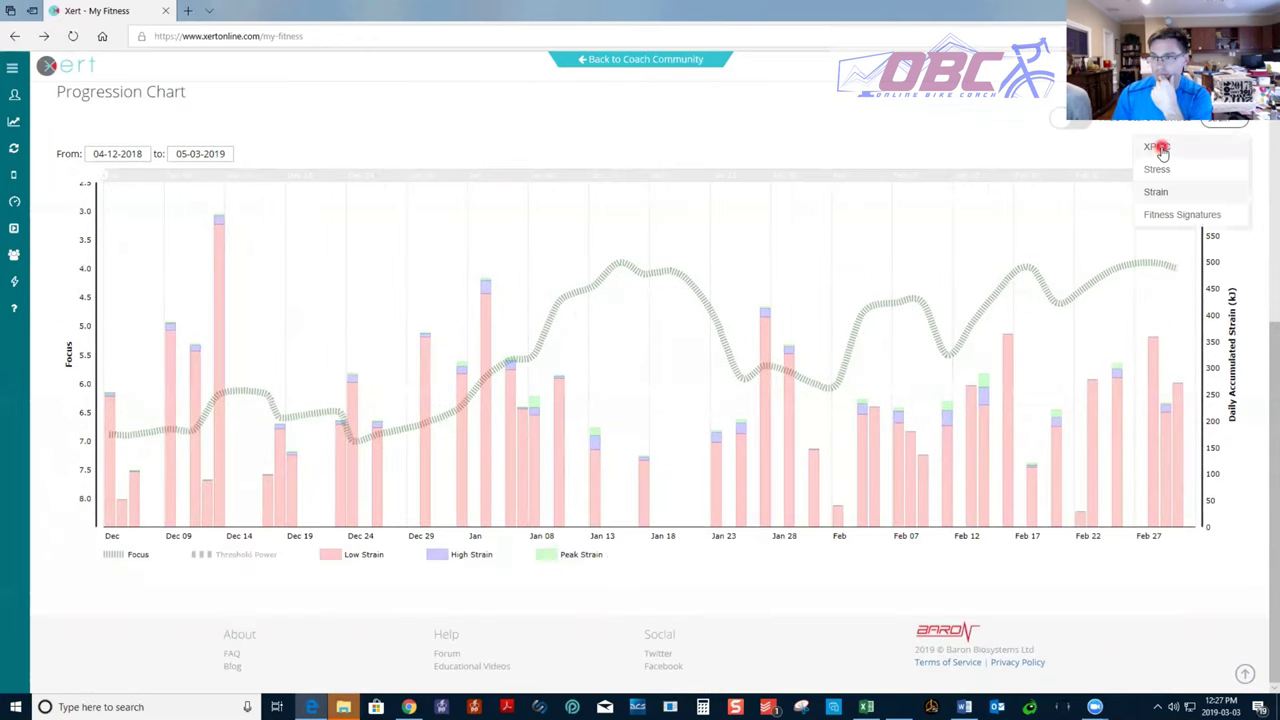
{"action": "scroll", "coordinate": [889, 114], "scroll_direction": "up", "scroll_amount": 3}
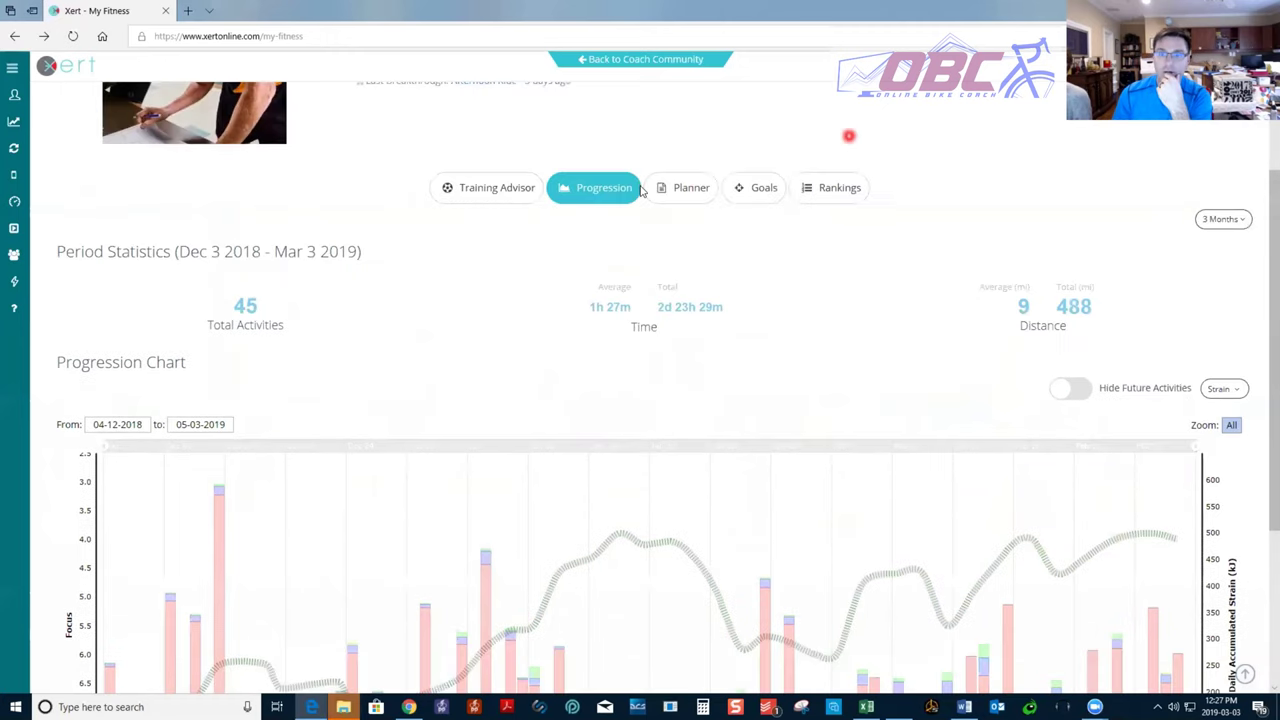
- Reopen the planner's Weekly Stats and bring up the weeks from late January through early March 2019
{"action": "left_click", "coordinate": [681, 207]}
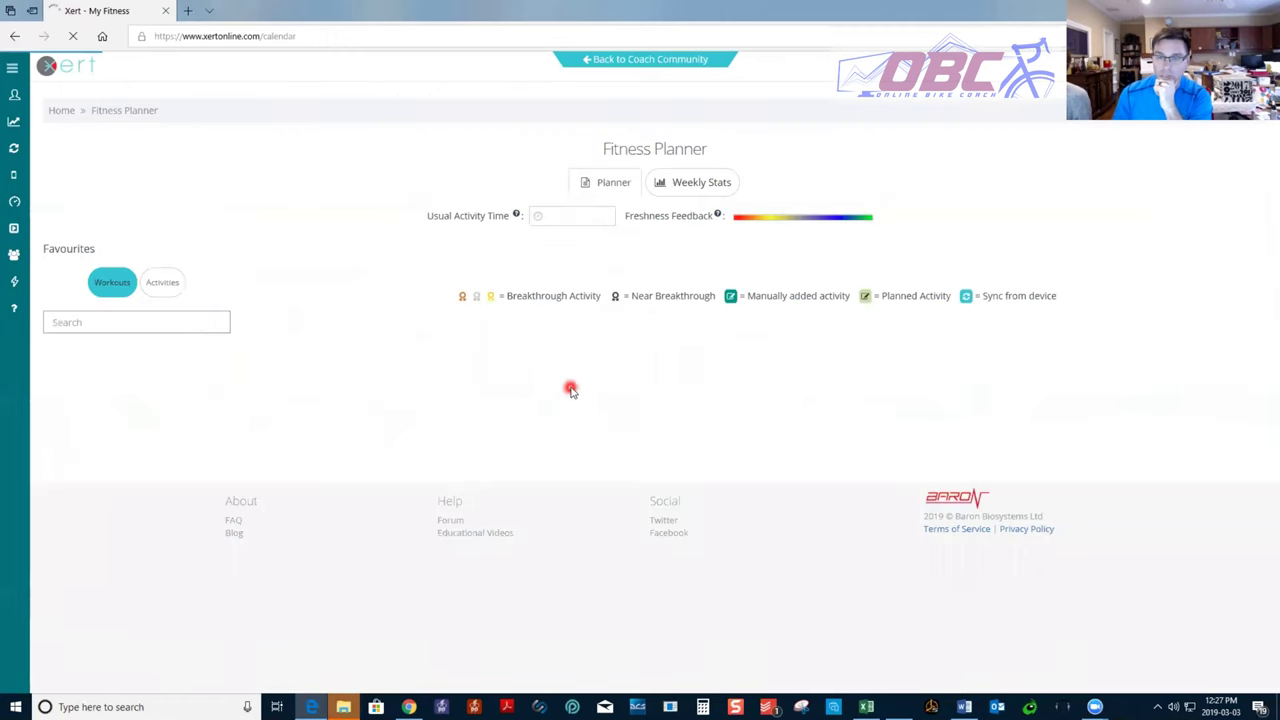
{"action": "left_click", "coordinate": [688, 189]}
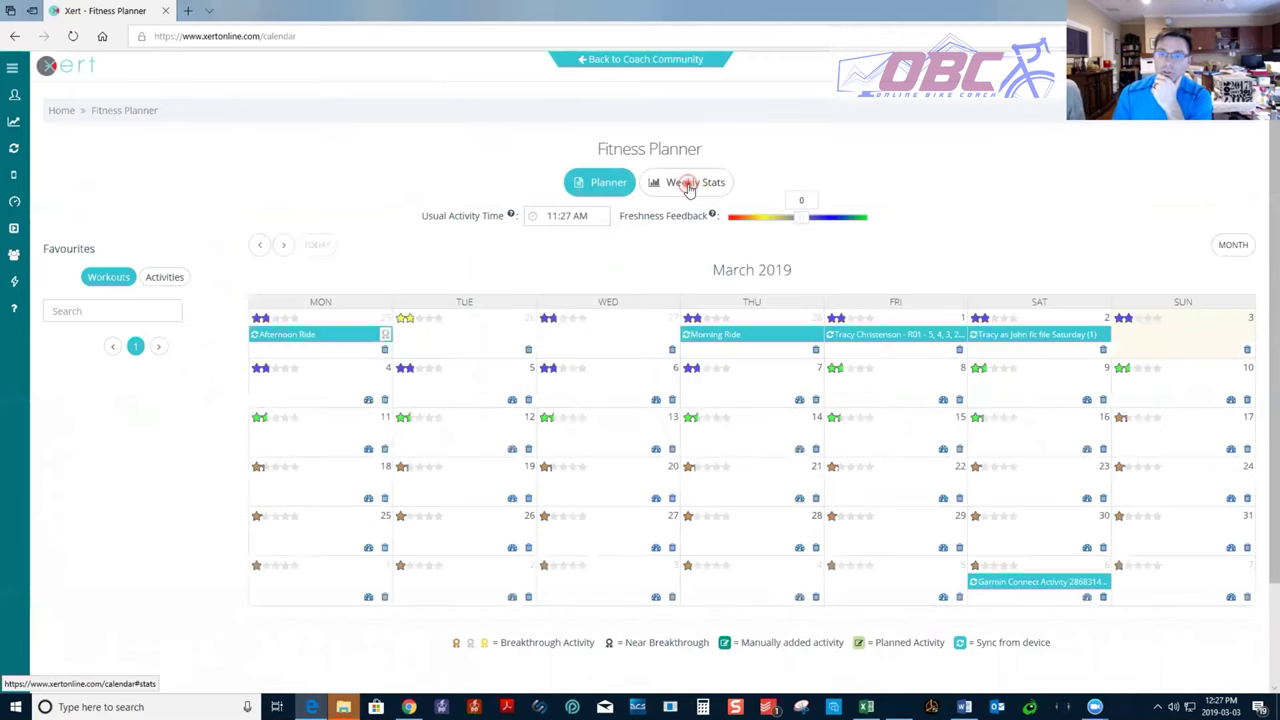
{"action": "left_click", "coordinate": [688, 189]}
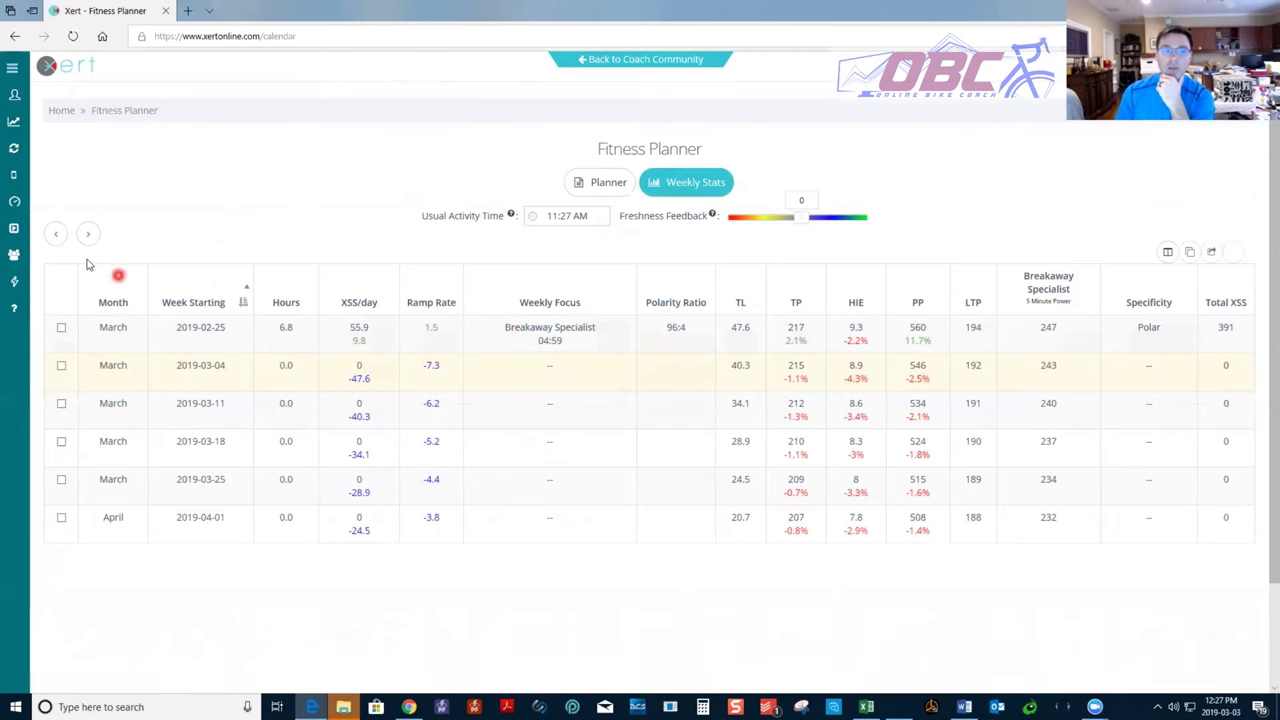
{"action": "left_click", "coordinate": [56, 234]}
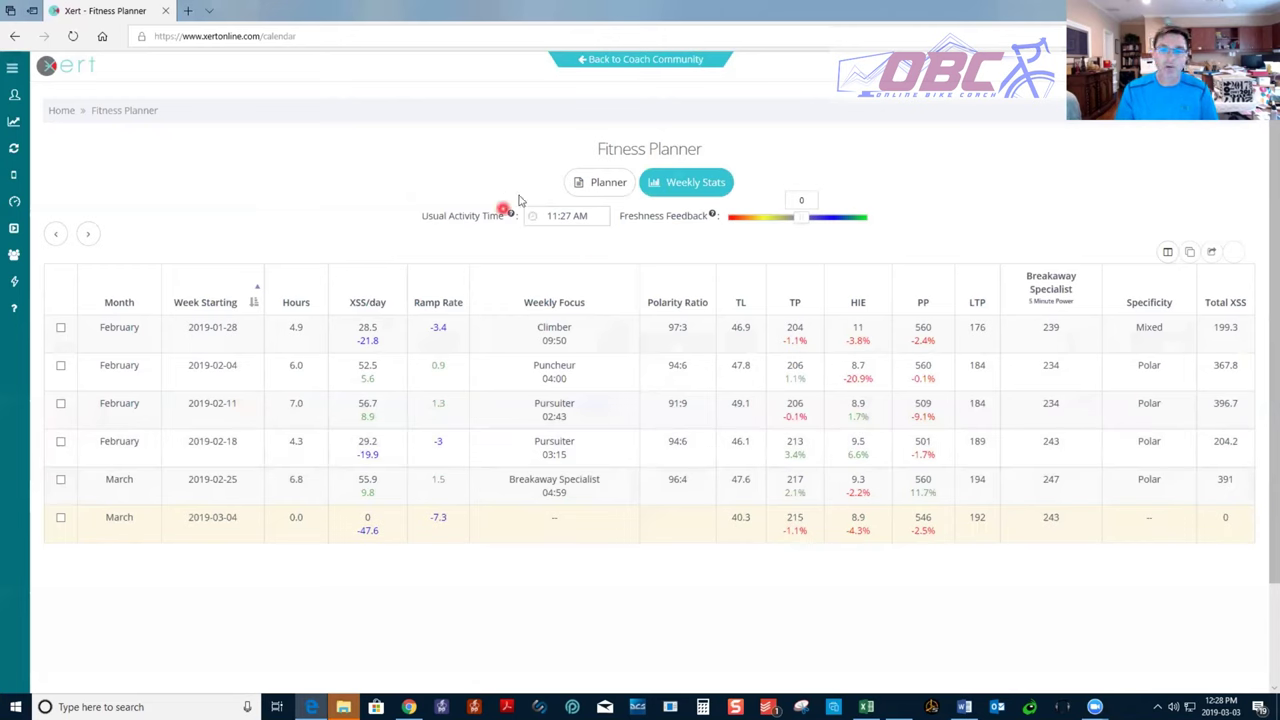
- Go back to the My Fitness page and set the progression chart to XPMC
{"action": "left_click", "coordinate": [603, 183]}
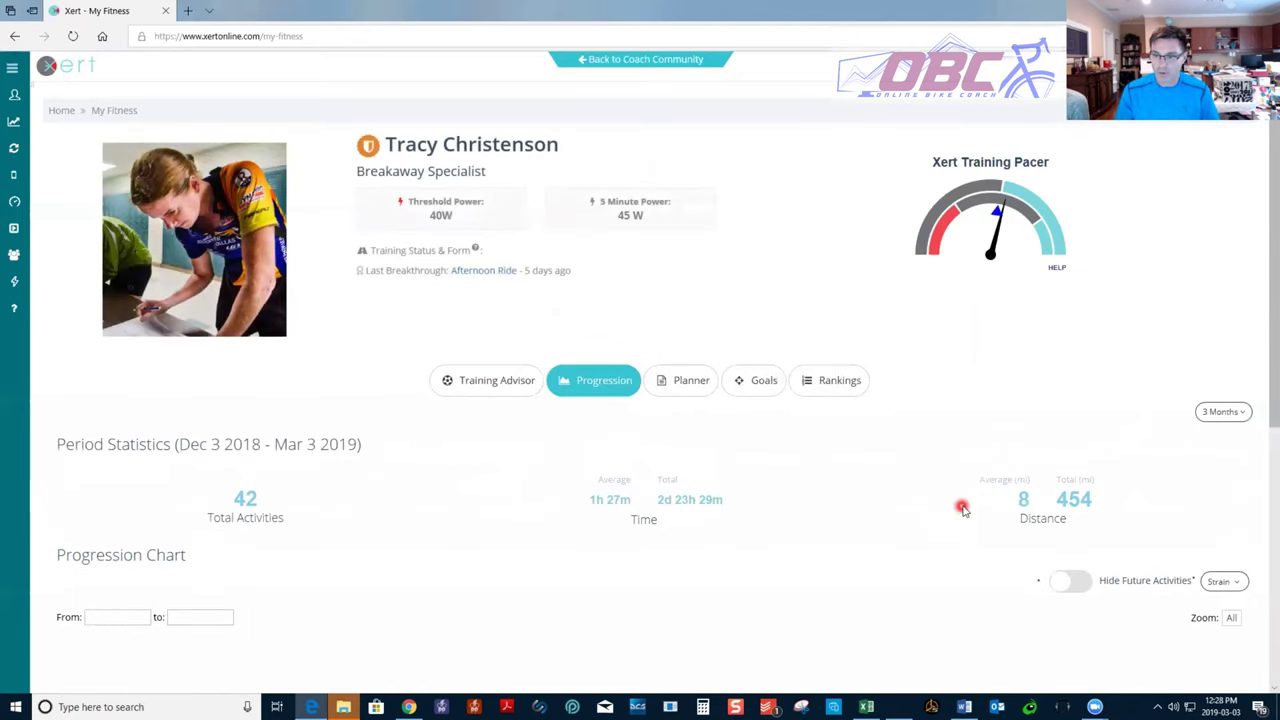
{"action": "scroll", "coordinate": [960, 456], "scroll_direction": "down", "scroll_amount": 5}
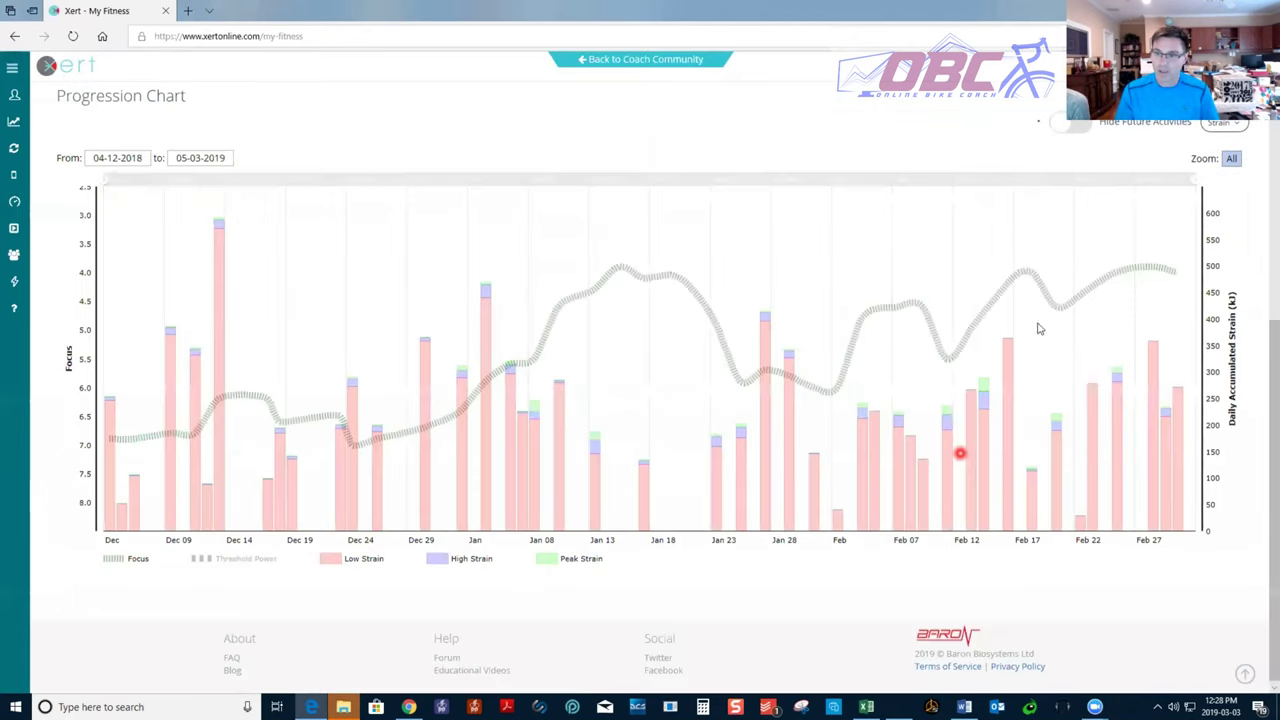
{"action": "left_click", "coordinate": [1222, 118]}
{"action": "left_click", "coordinate": [1160, 161]}
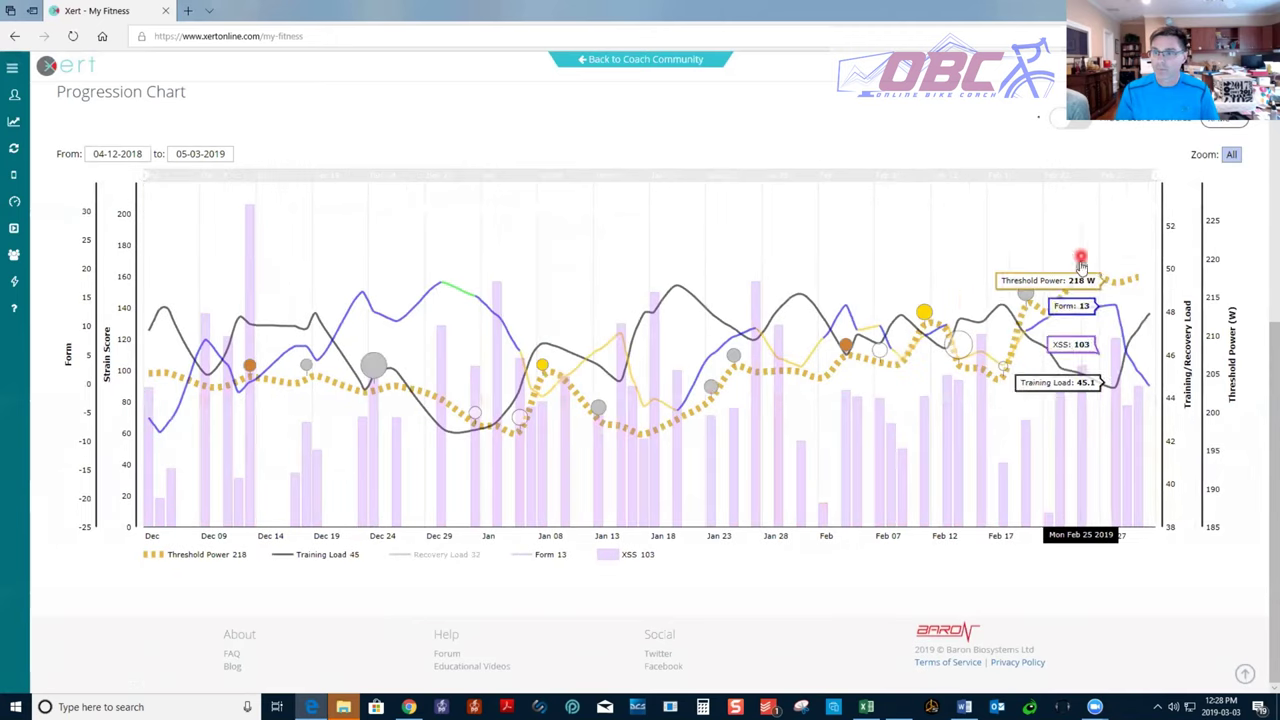
- Open the Feb 25 Afternoon Ride from its breakthrough marker and display its Power Duration analysis
{"action": "left_click", "coordinate": [1083, 268]}
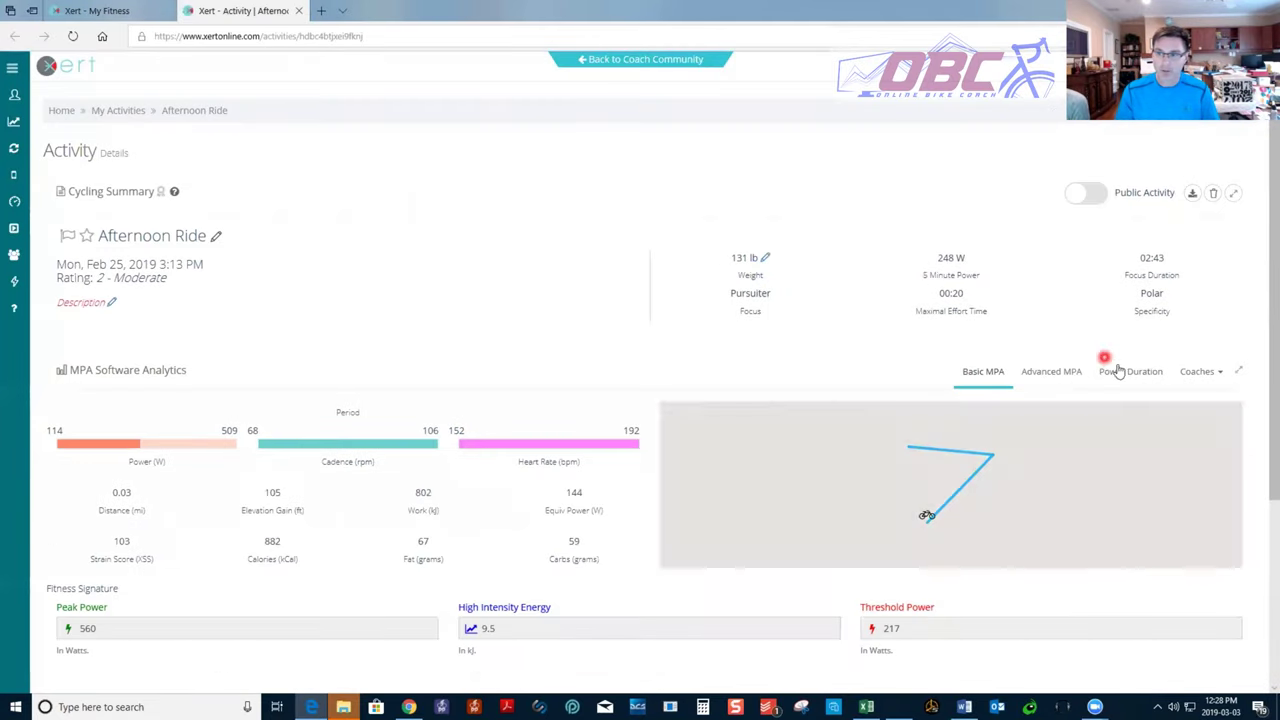
{"action": "left_click", "coordinate": [1123, 371]}
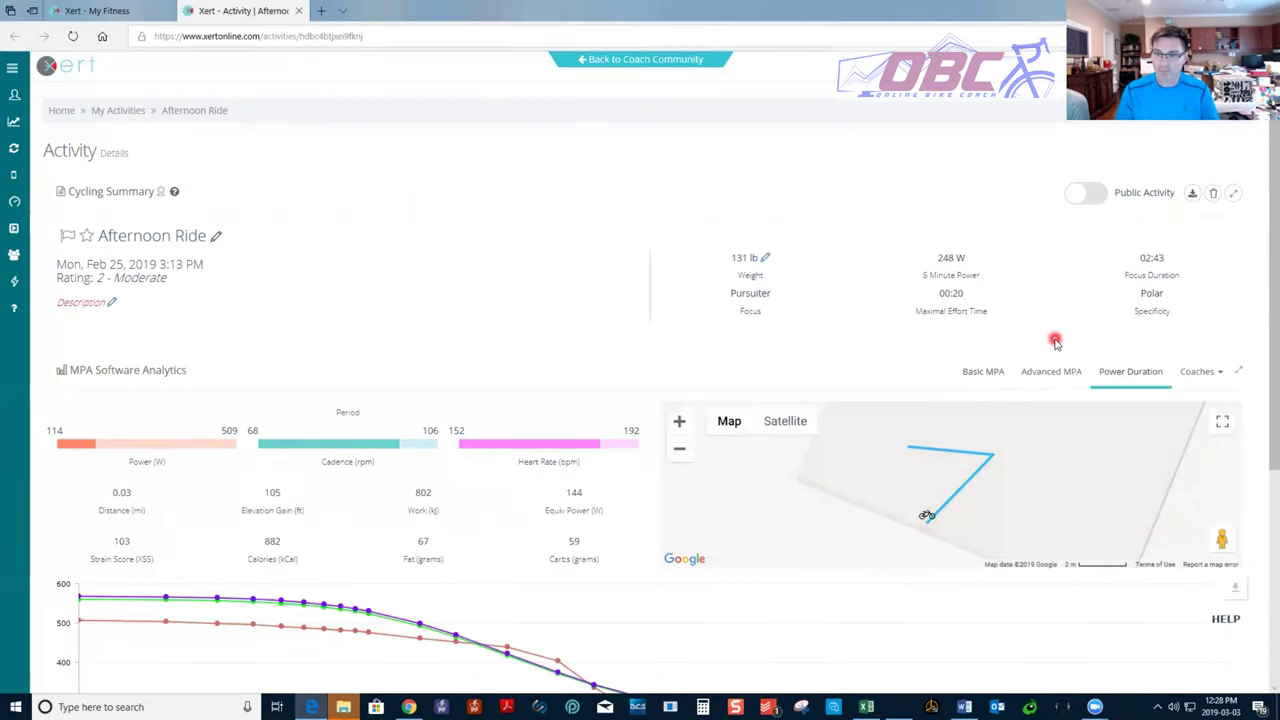
{"action": "scroll", "coordinate": [1055, 341], "scroll_direction": "down", "scroll_amount": 3}
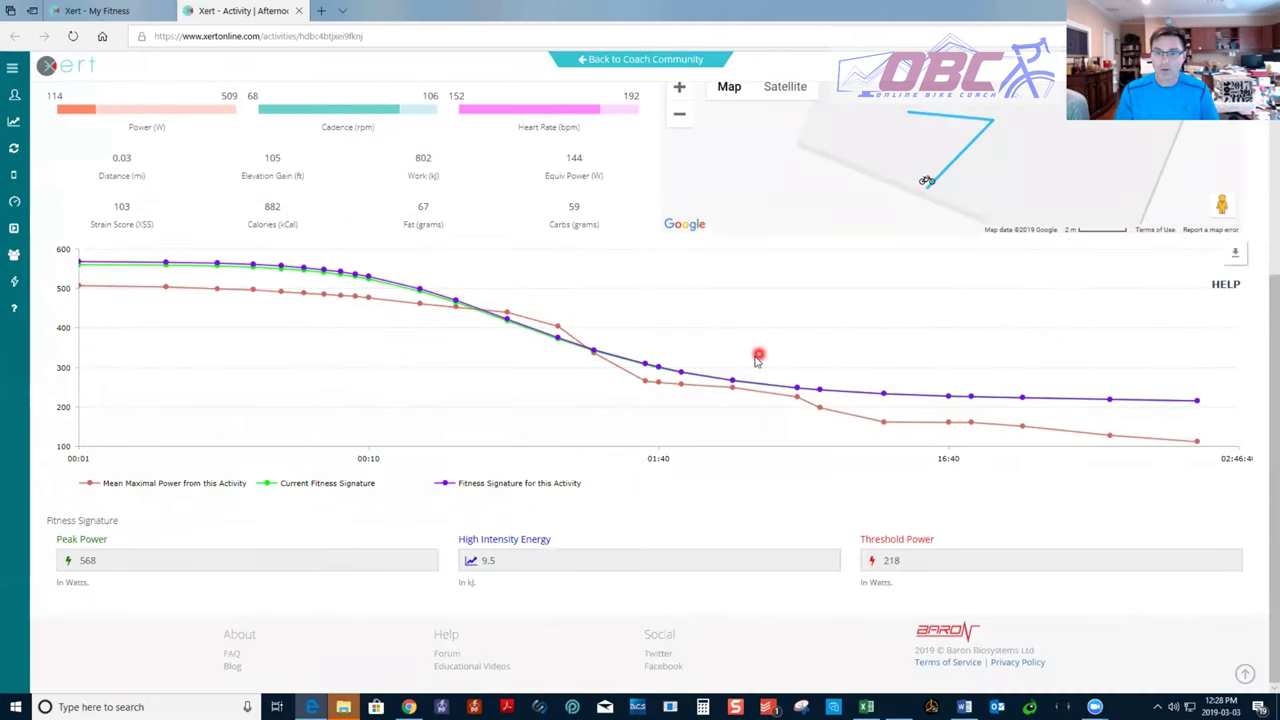
- Compare the ride's mean maximal power with its fitness signature at several durations on the power-duration curve
{"action": "mouse_move", "coordinate": [733, 380]}
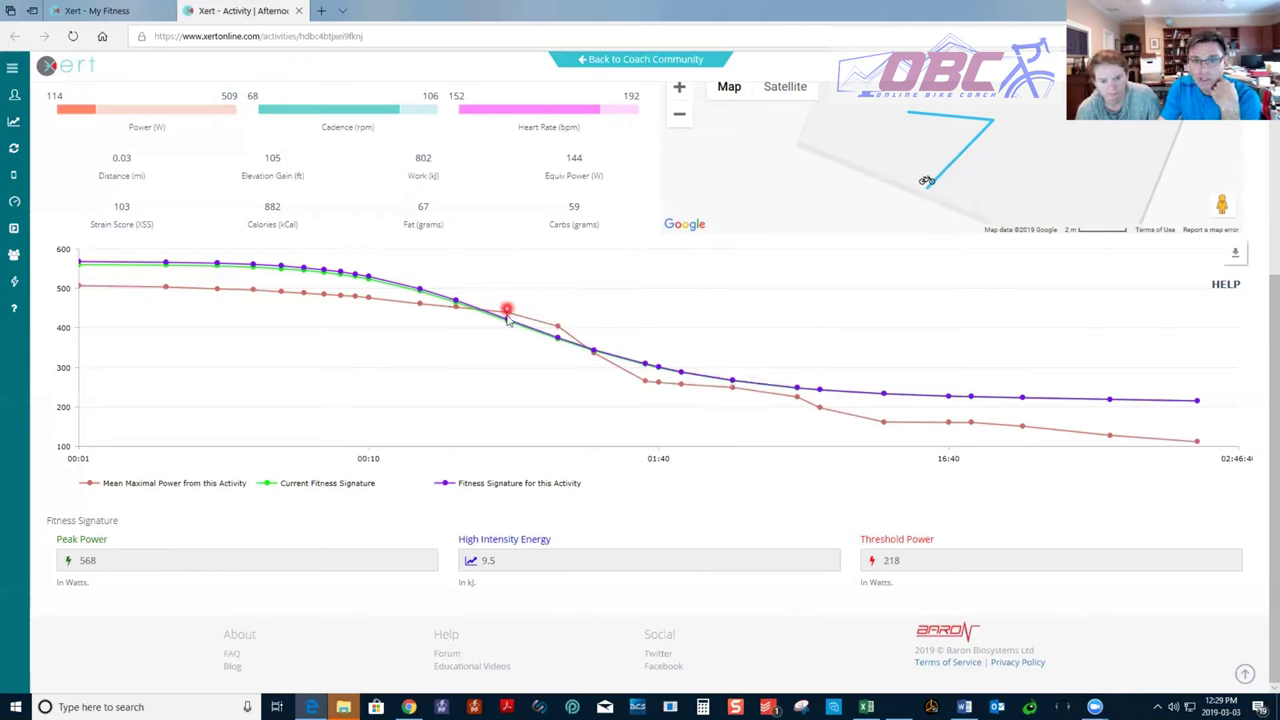
{"action": "mouse_move", "coordinate": [508, 317]}
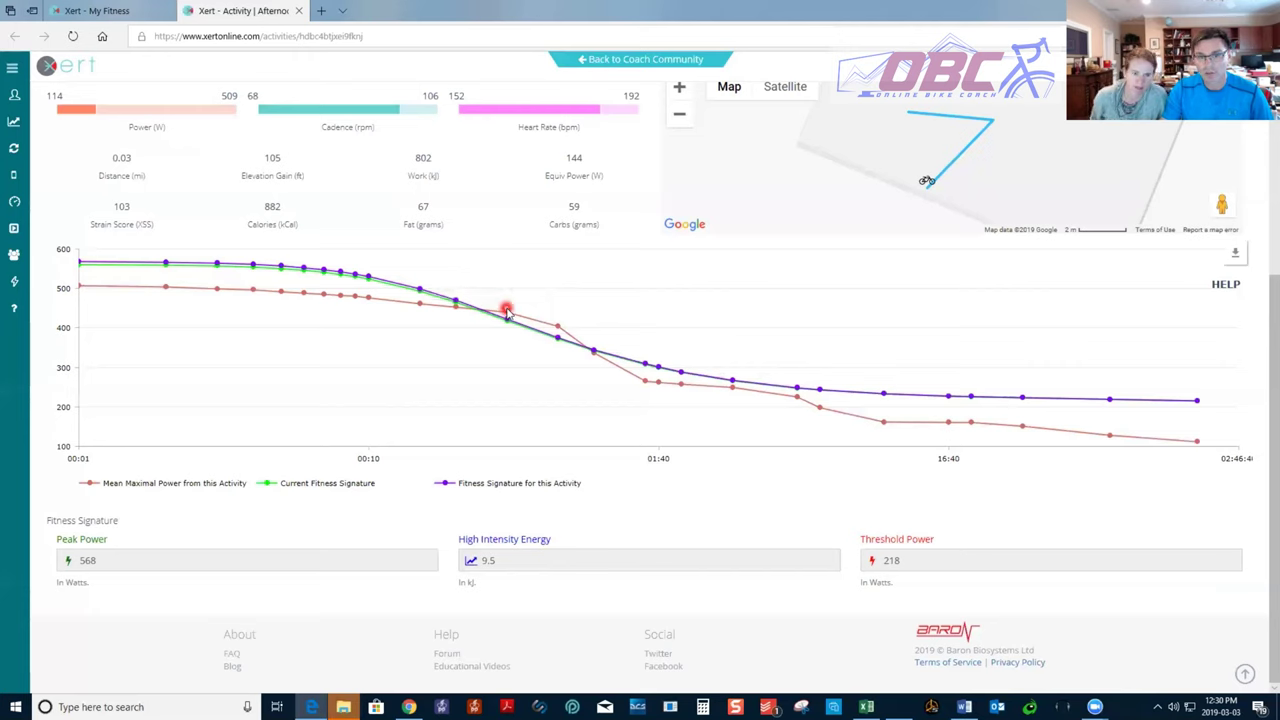
{"action": "mouse_move", "coordinate": [507, 314]}
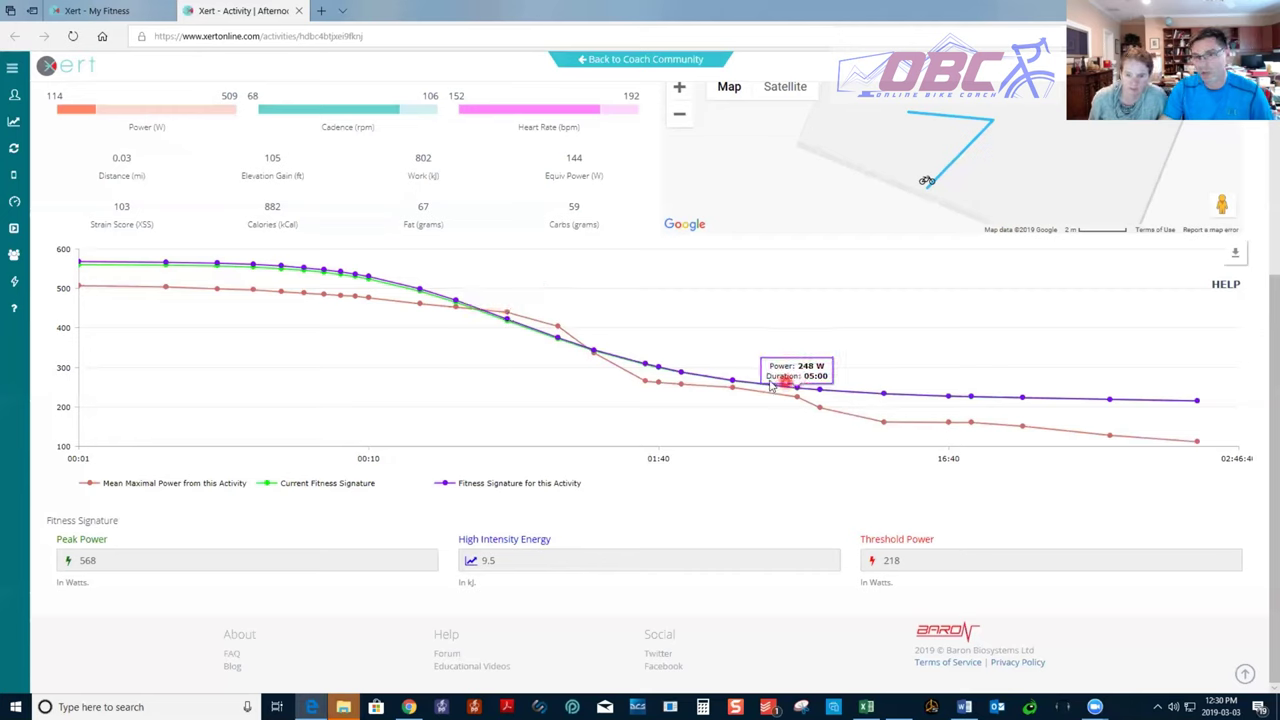
{"action": "mouse_move", "coordinate": [732, 380]}
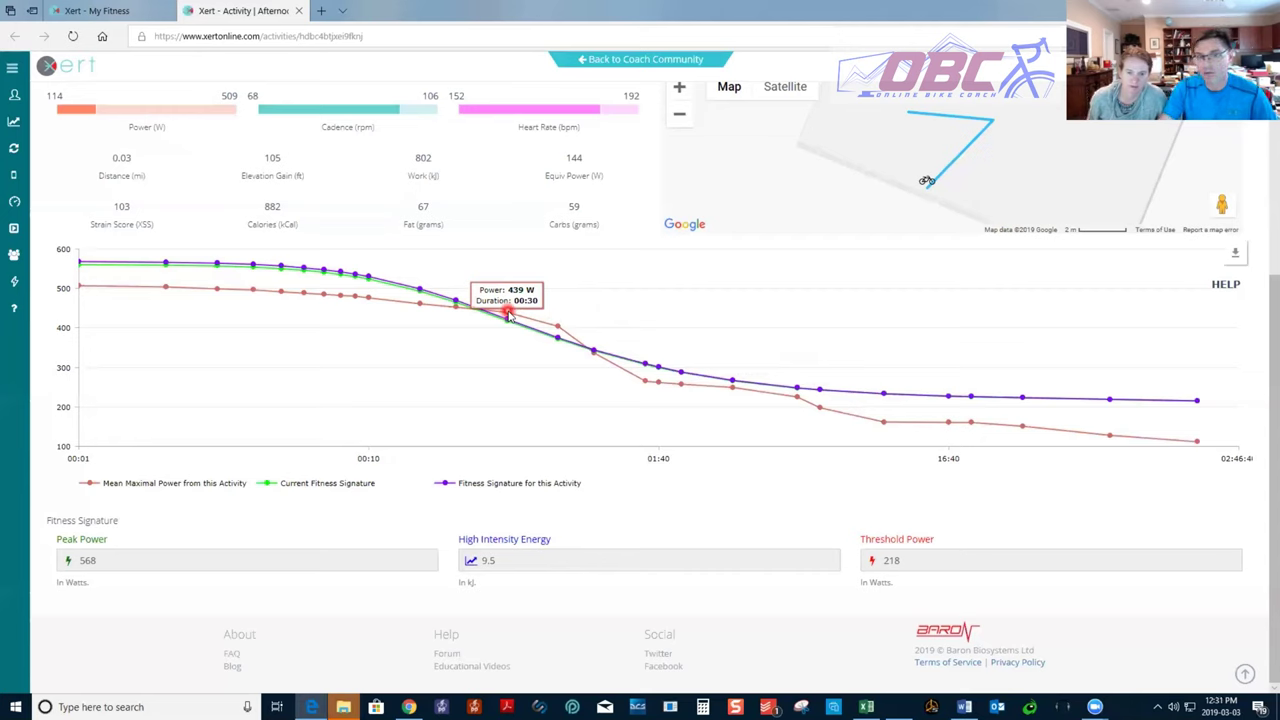
{"action": "mouse_move", "coordinate": [80, 260]}
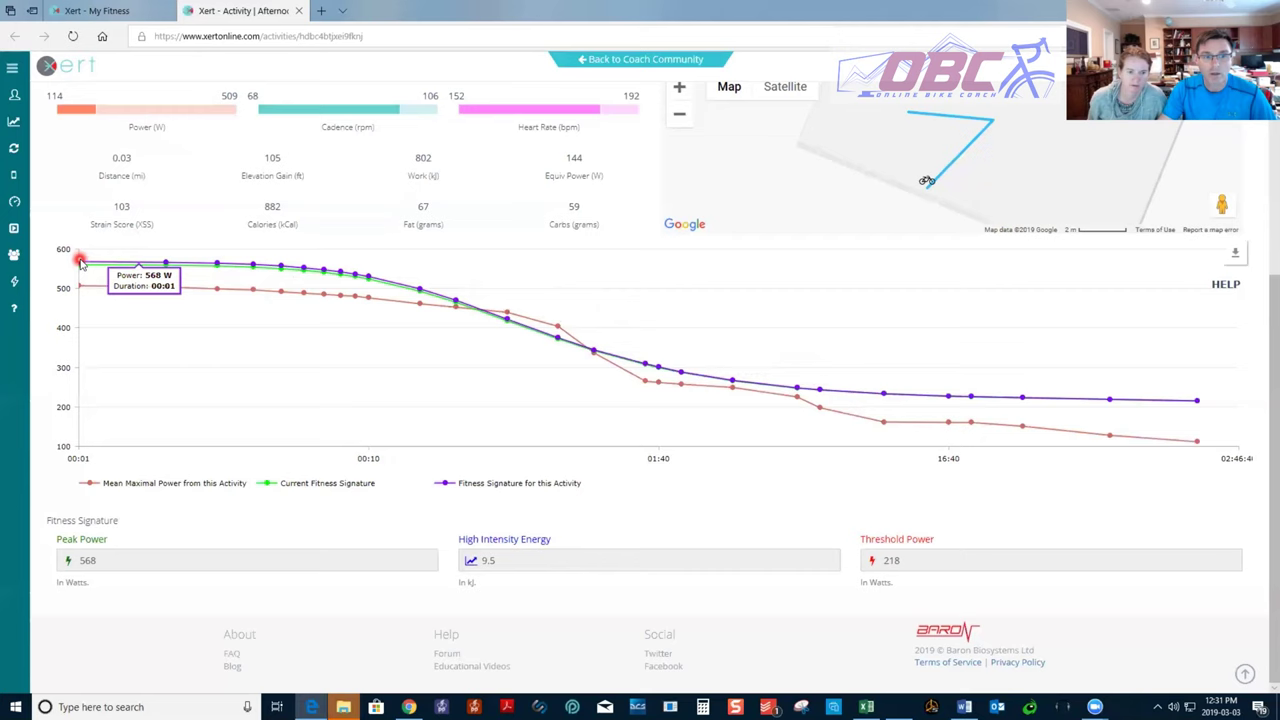